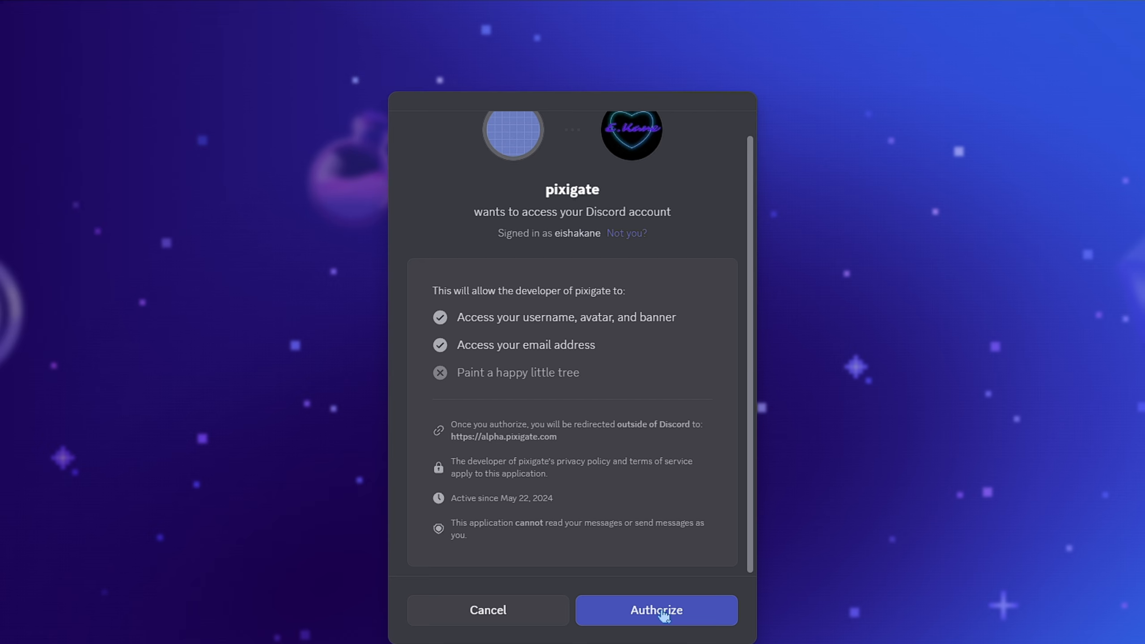
Step: Authorize pixigate to access the Discord account
left_click(632, 609)
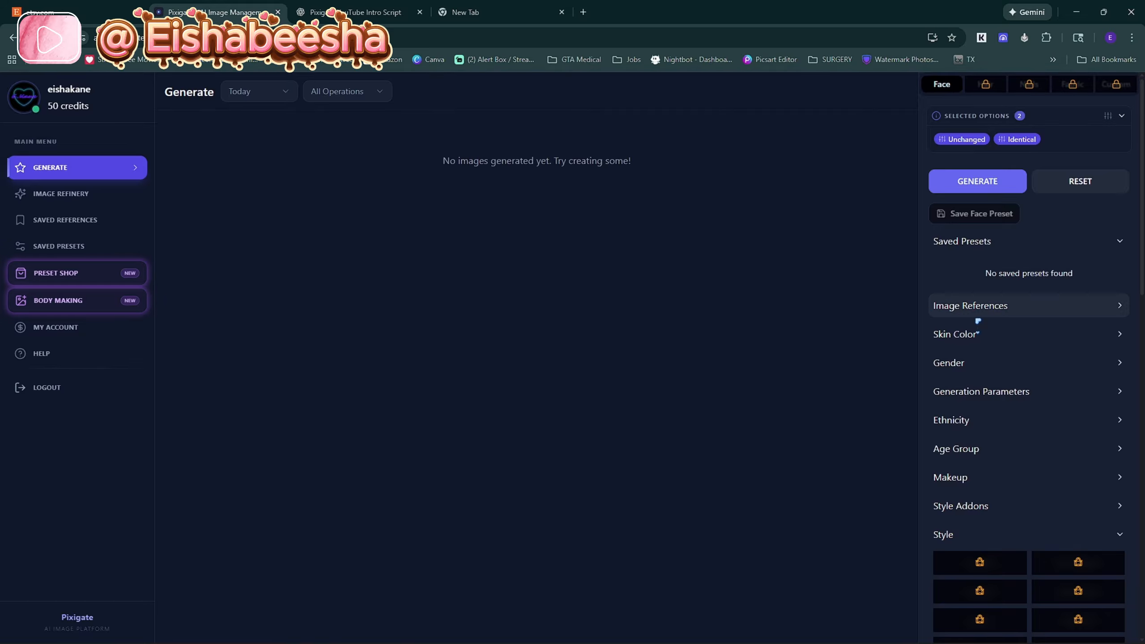
Step: Expand the Skin Color, Gender, Generation Parameters, Ethnicity and Age Group sections of the face options and examine their settings
left_click(973, 335)
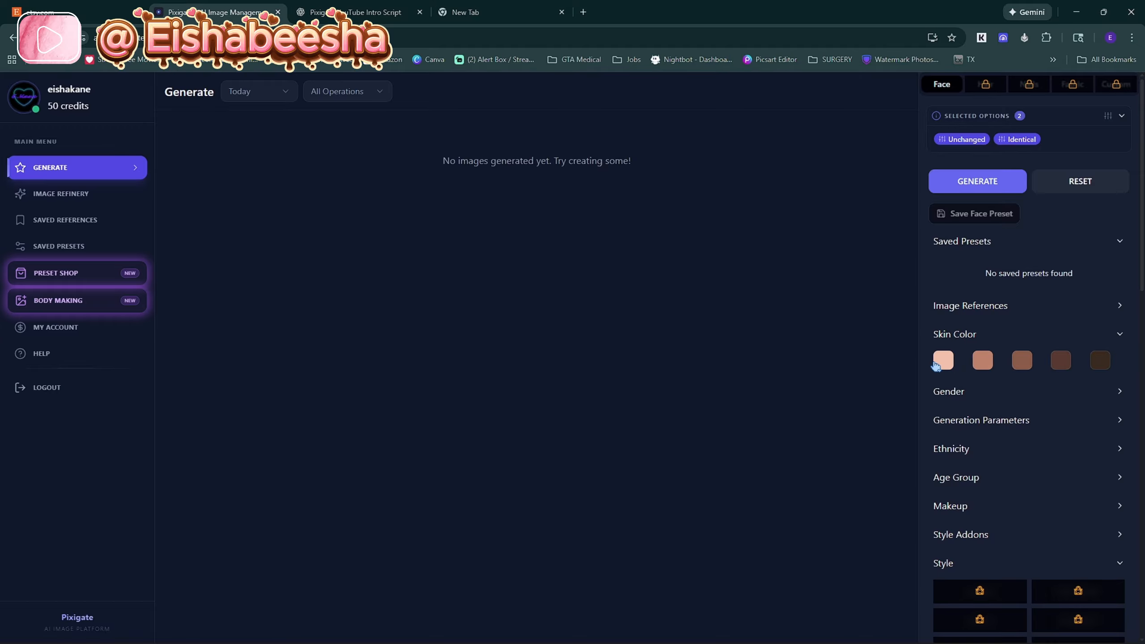
left_click(973, 397)
left_click(972, 453)
scroll(974, 461, "down", 4)
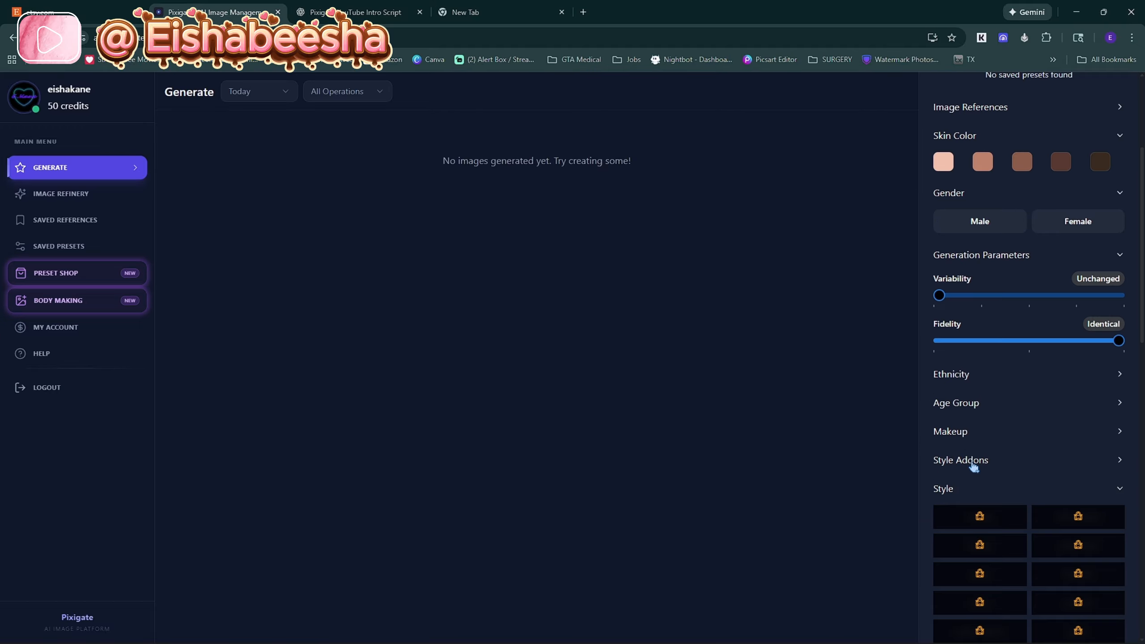
left_click(986, 373)
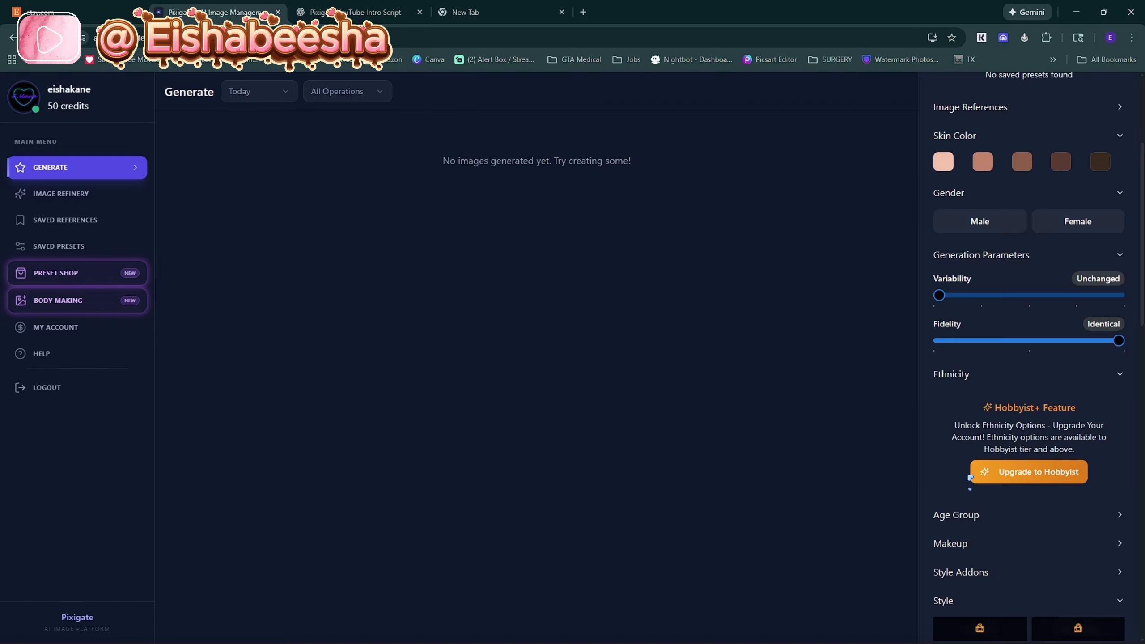
scroll(975, 465, "down", 2)
left_click(975, 440)
scroll(976, 496, "down", 10)
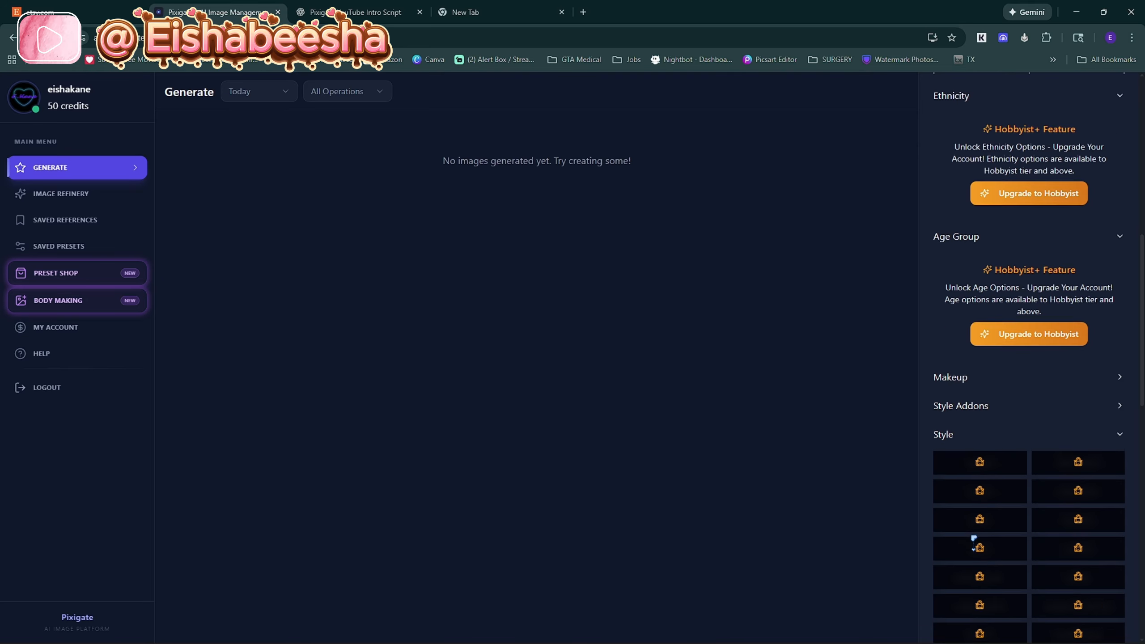
scroll(973, 538, "up", 6)
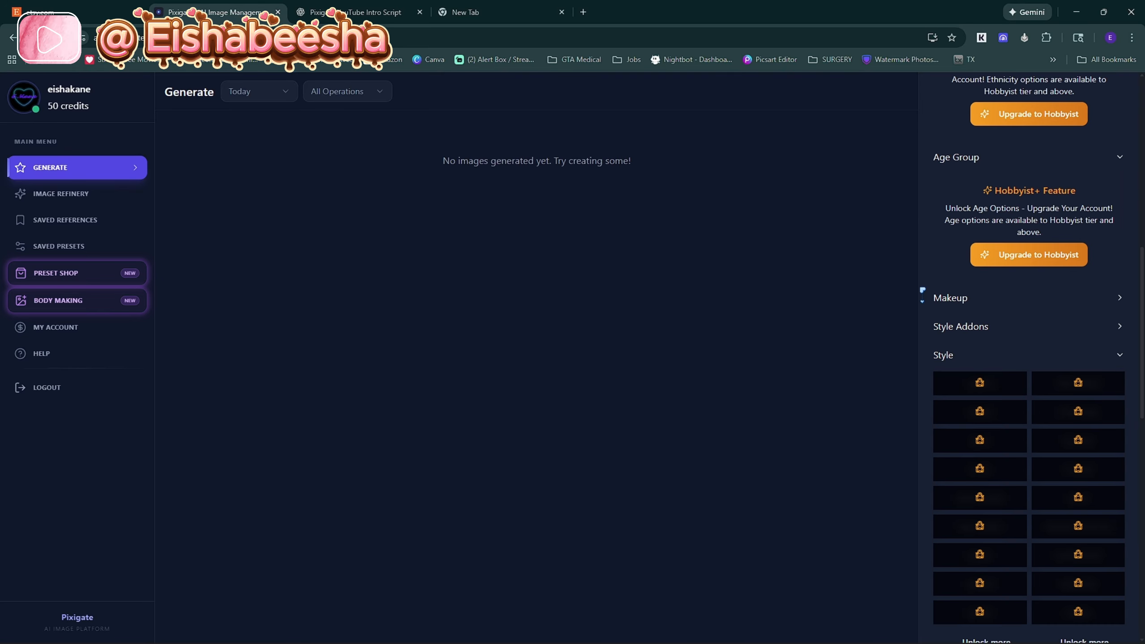
scroll(966, 302, "down", 3)
scroll(969, 271, "up", 10)
scroll(971, 230, "down", 3)
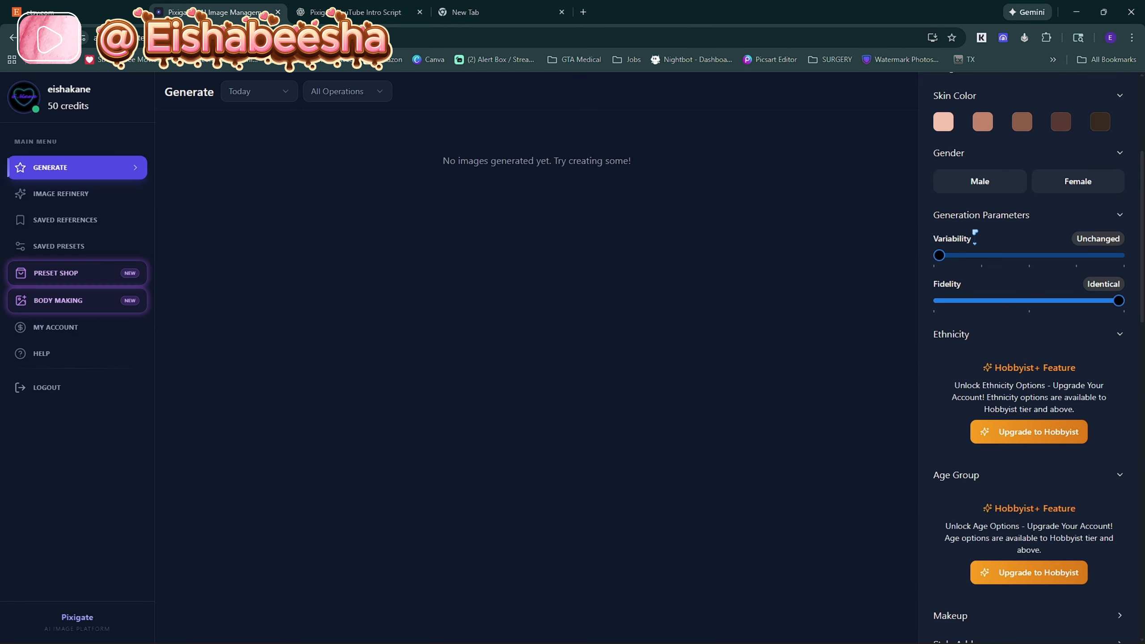
scroll(962, 160, "up", 6)
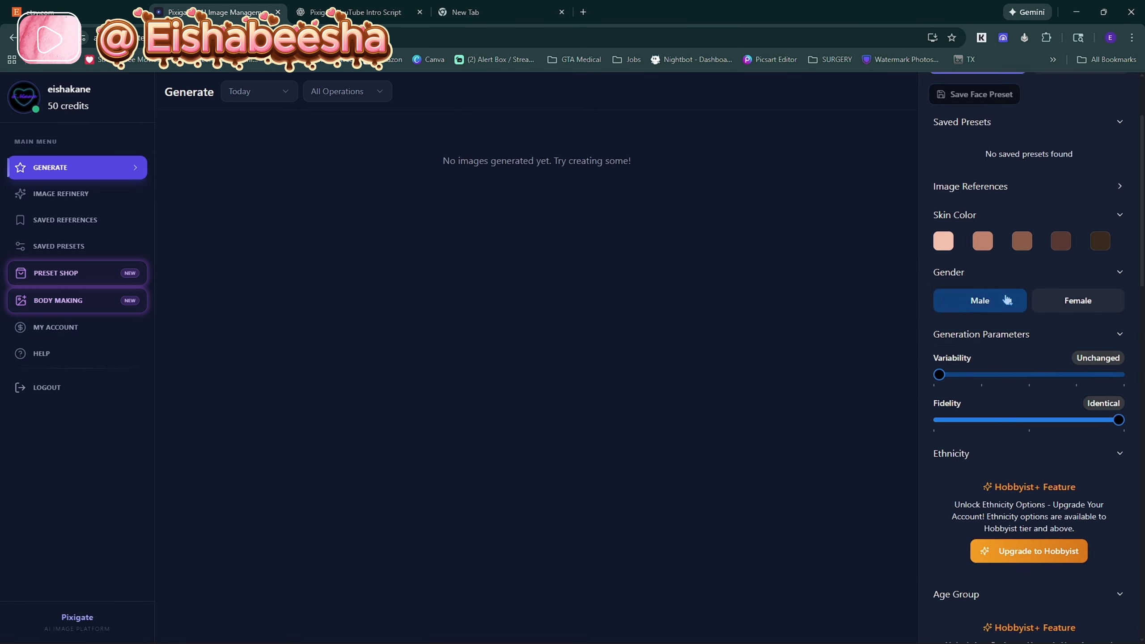
scroll(1016, 296, "up", 1)
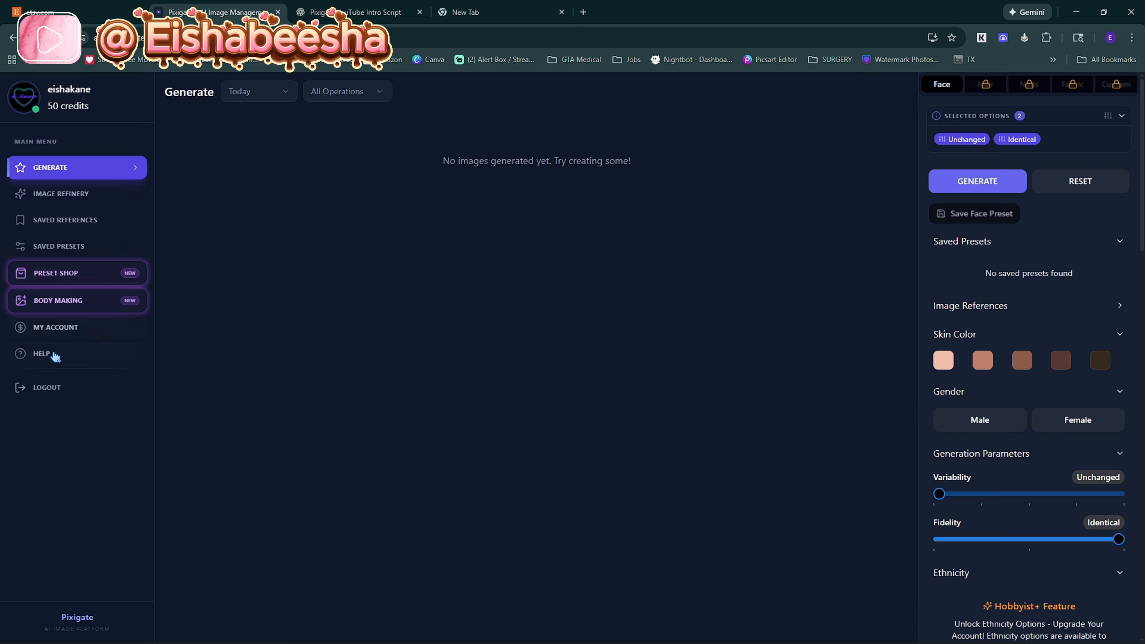
Step: Open the account page and review the credit packs and the Hobbyist, Enthusiast and Professional subscription plans
left_click(68, 327)
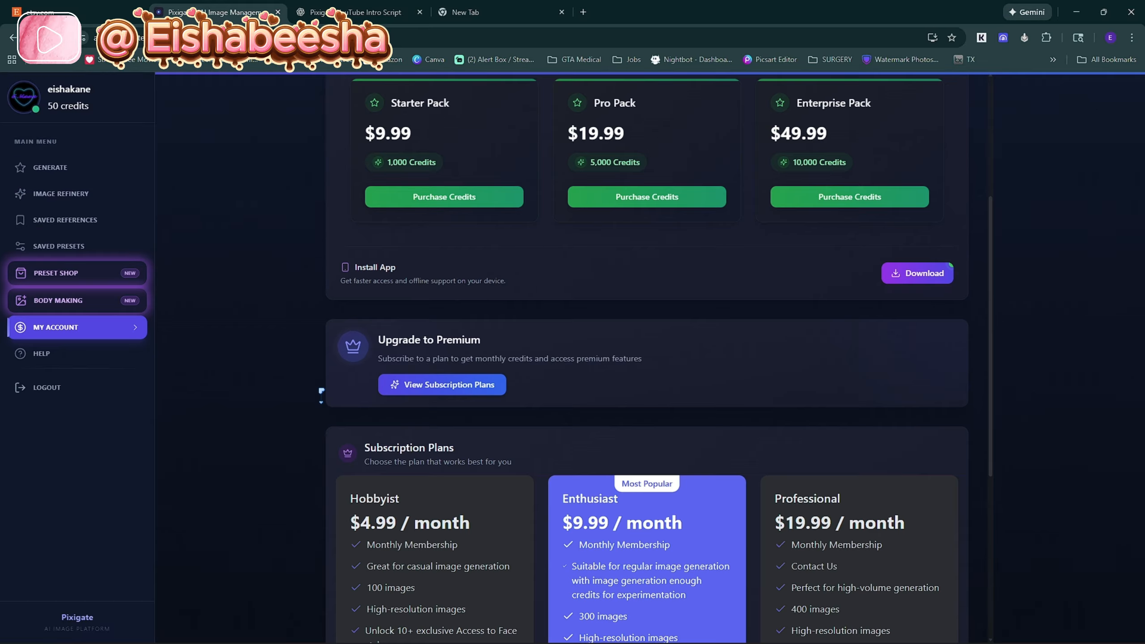
scroll(322, 411, "down", 4)
scroll(316, 316, "up", 5)
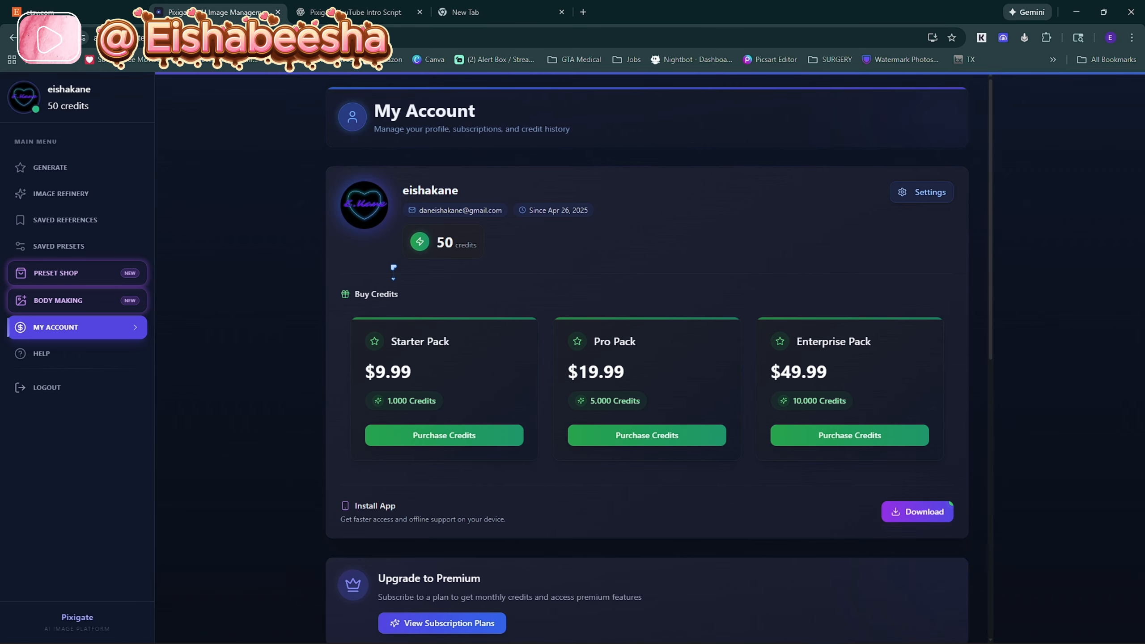
scroll(394, 271, "down", 3)
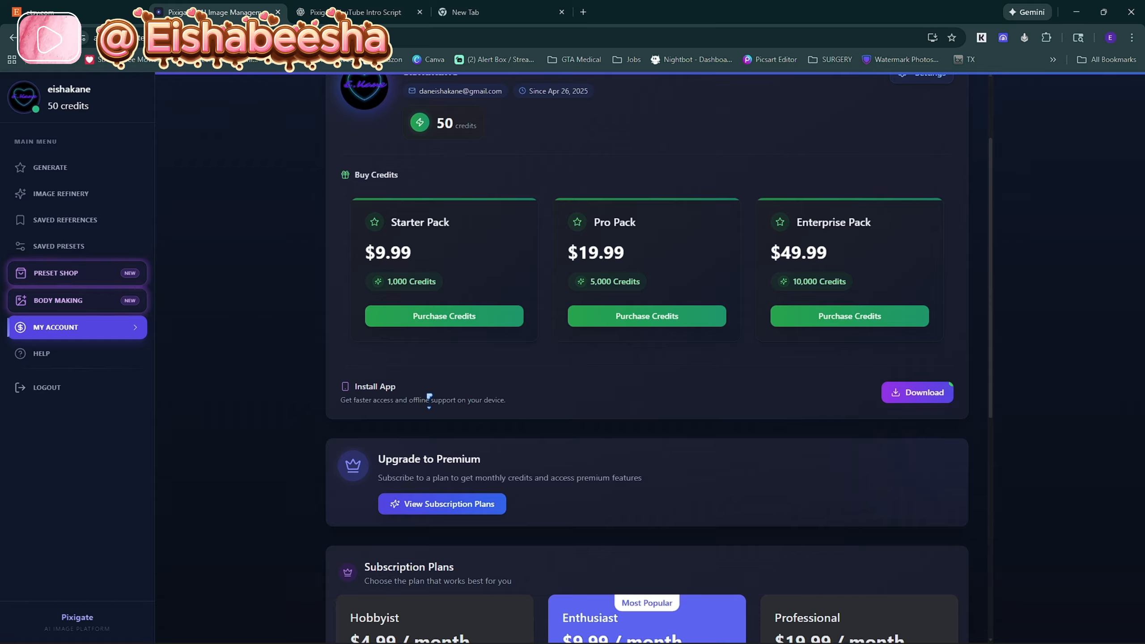
scroll(487, 420, "down", 2)
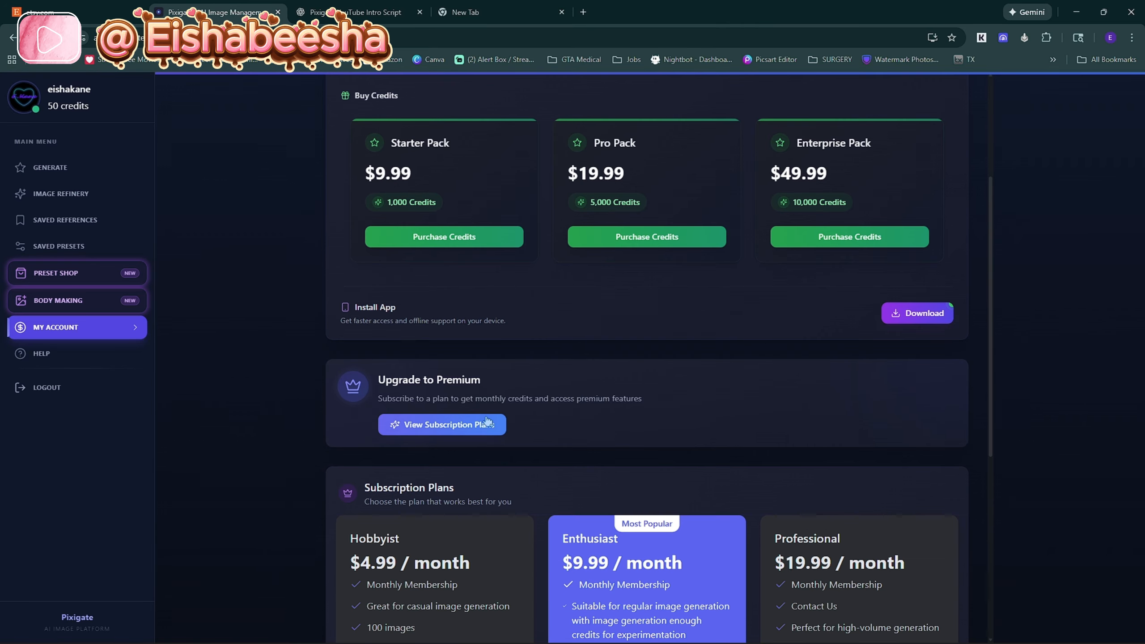
scroll(487, 421, "down", 9)
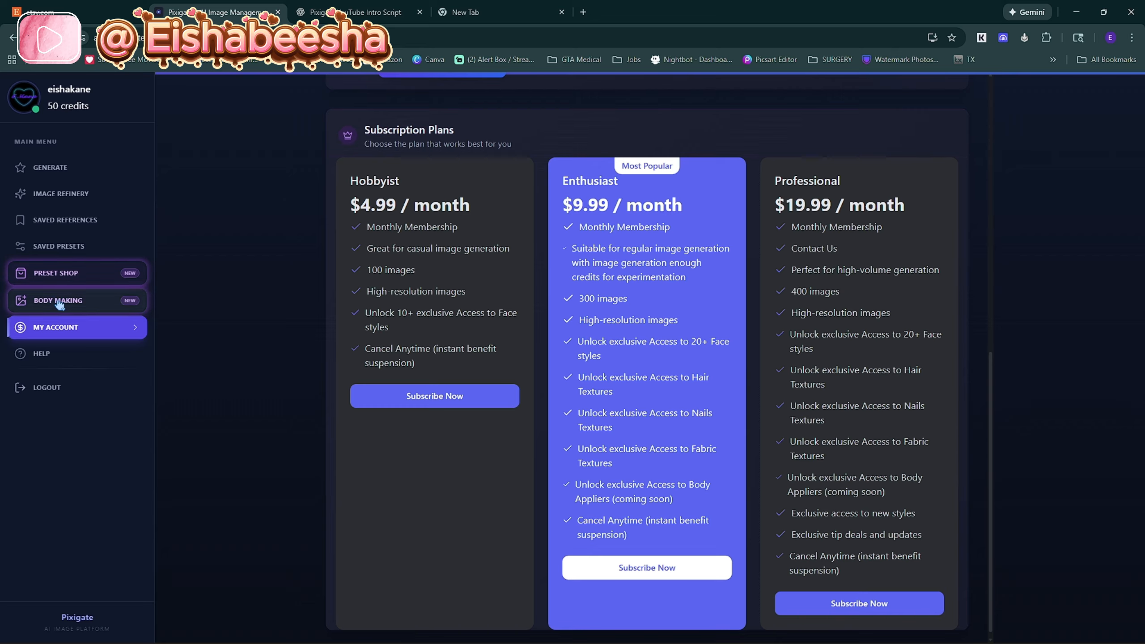
scroll(472, 422, "up", 7)
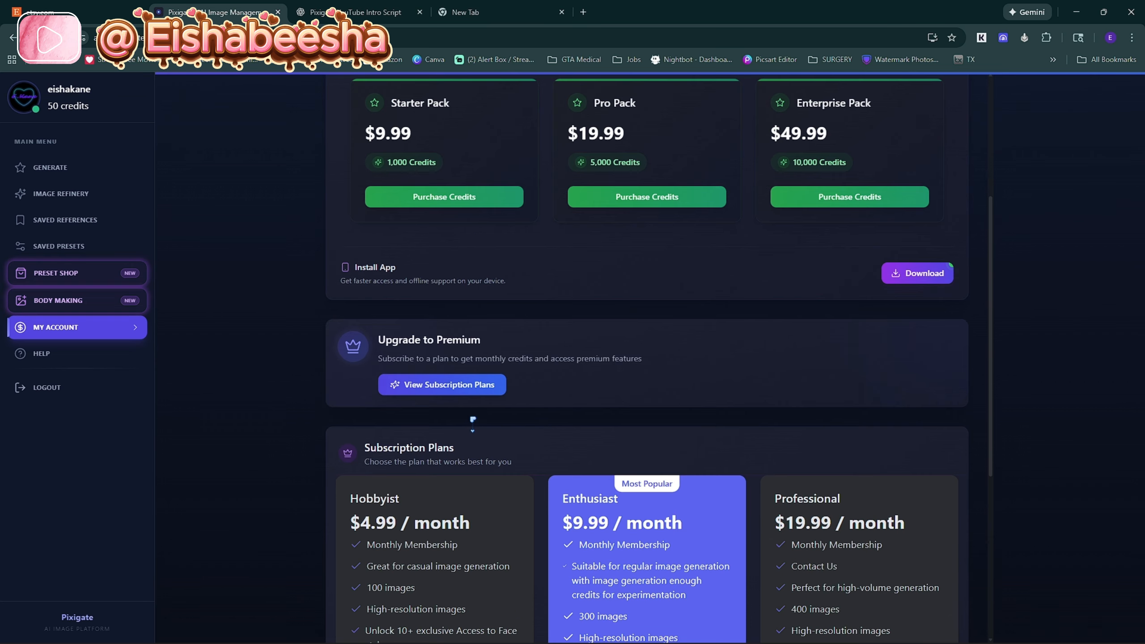
scroll(472, 422, "up", 6)
scroll(596, 429, "down", 3)
scroll(620, 442, "up", 2)
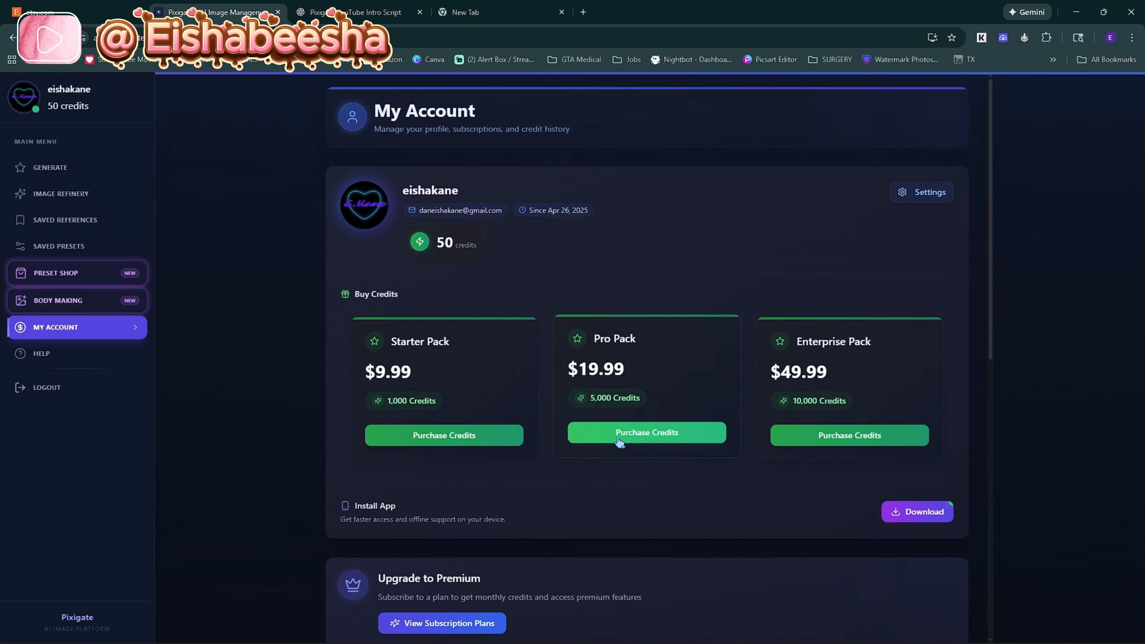
scroll(504, 486, "down", 3)
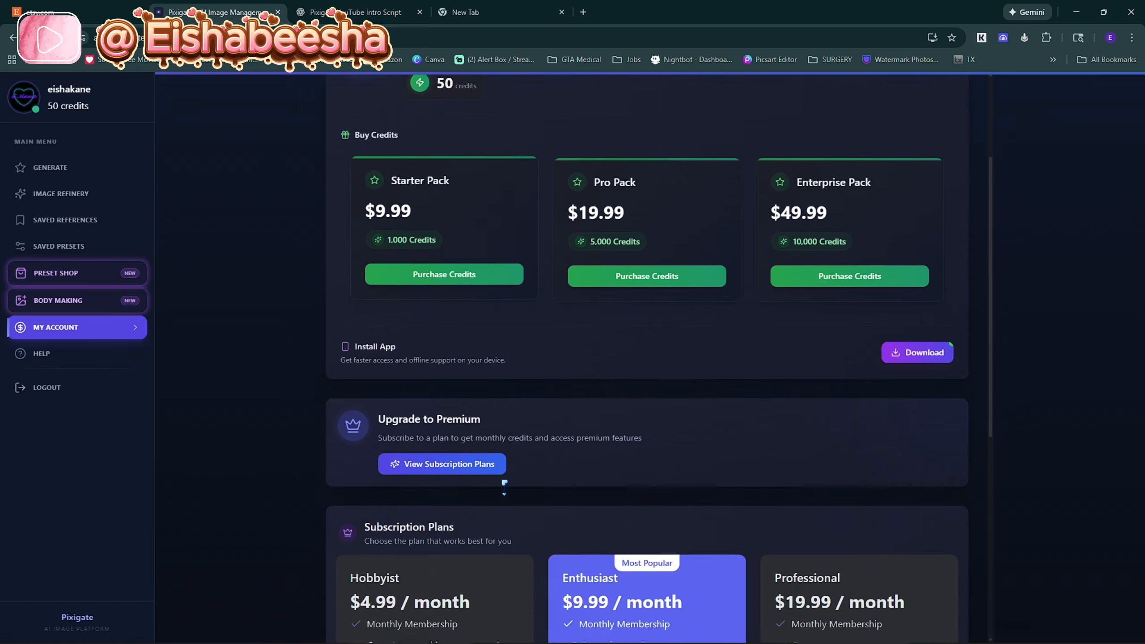
scroll(504, 486, "down", 8)
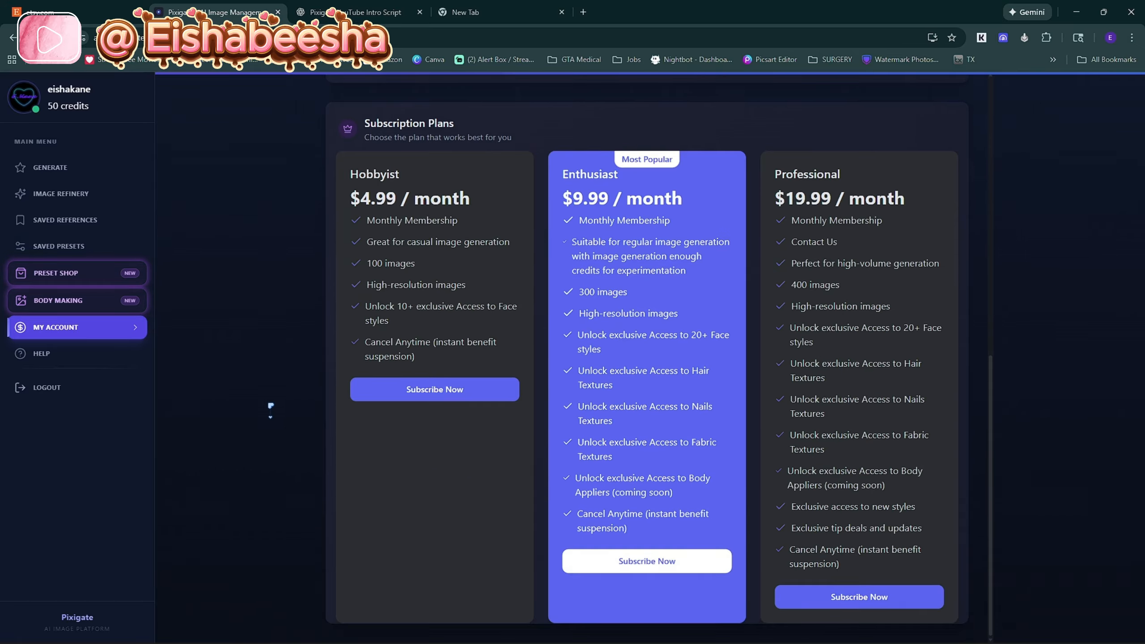
Step: Return to the Generate page, filter the images to All Time and look through the generated portraits
left_click(40, 171)
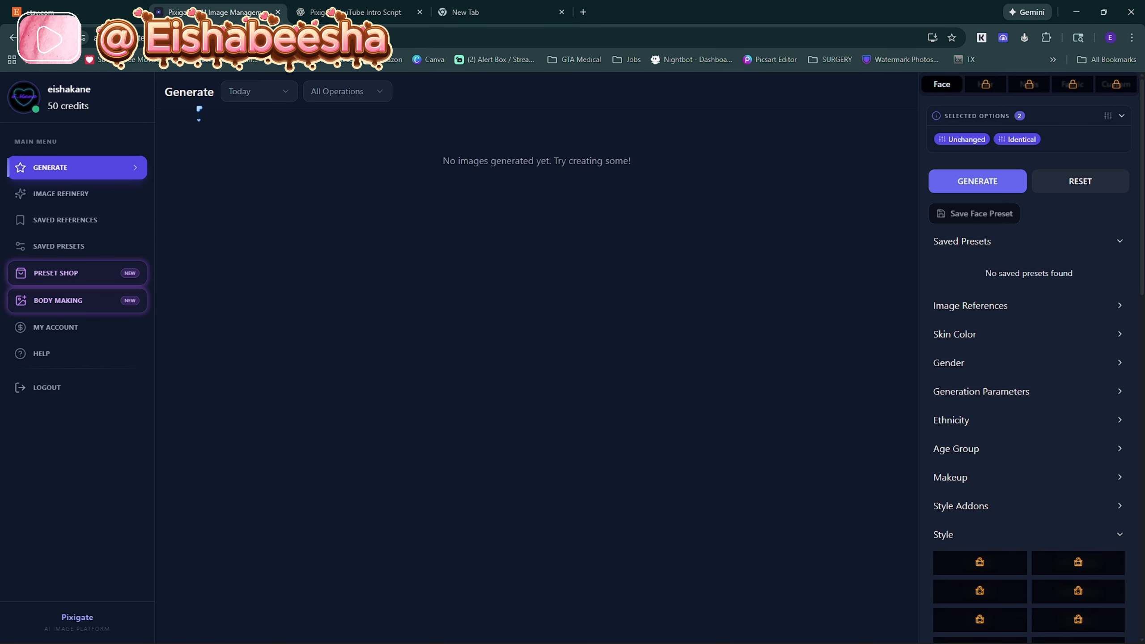
left_click(252, 93)
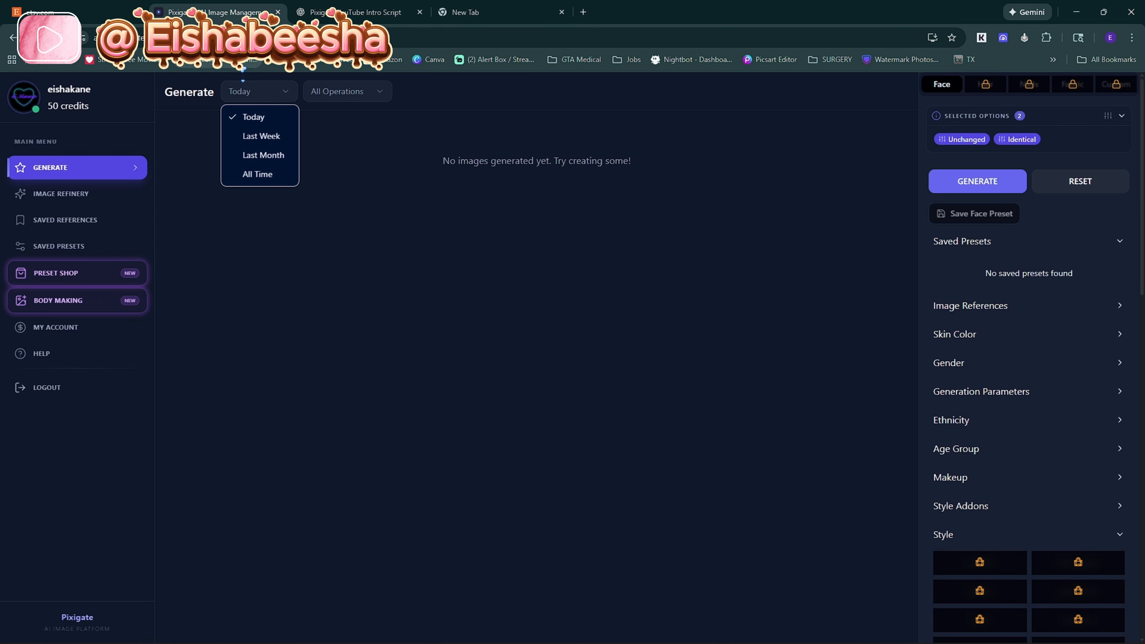
left_click(254, 174)
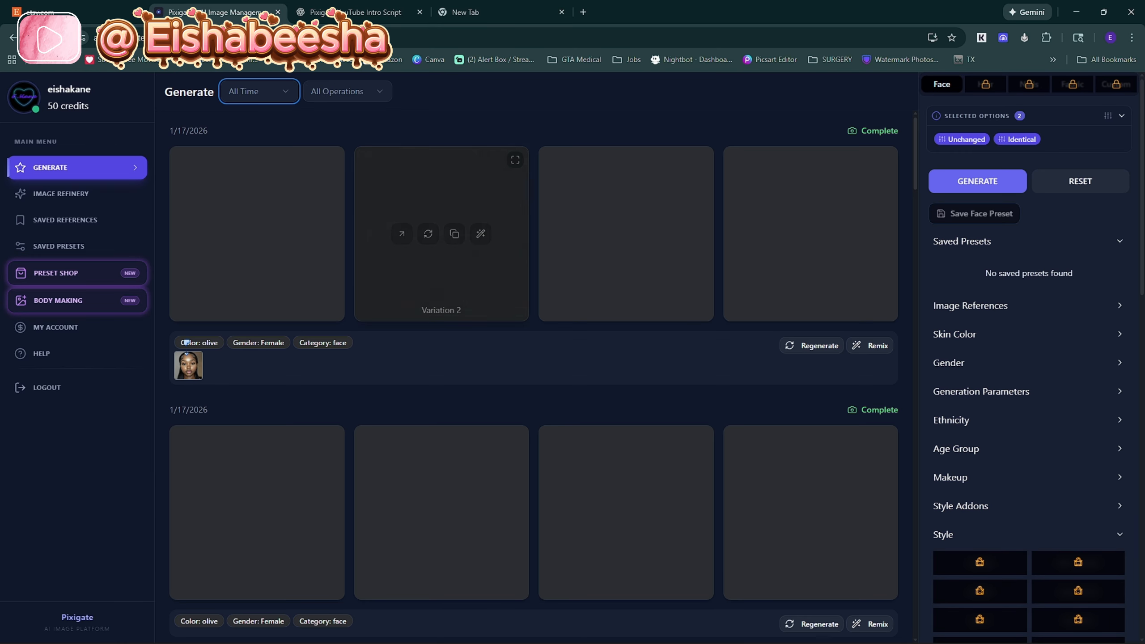
scroll(384, 298, "down", 3)
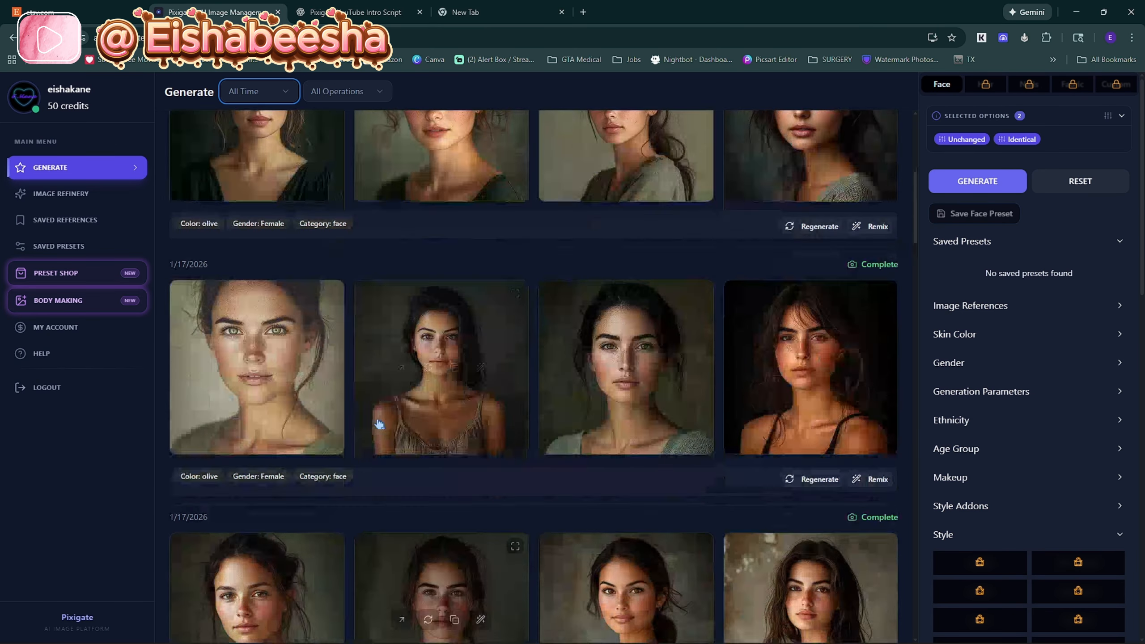
scroll(378, 424, "down", 7)
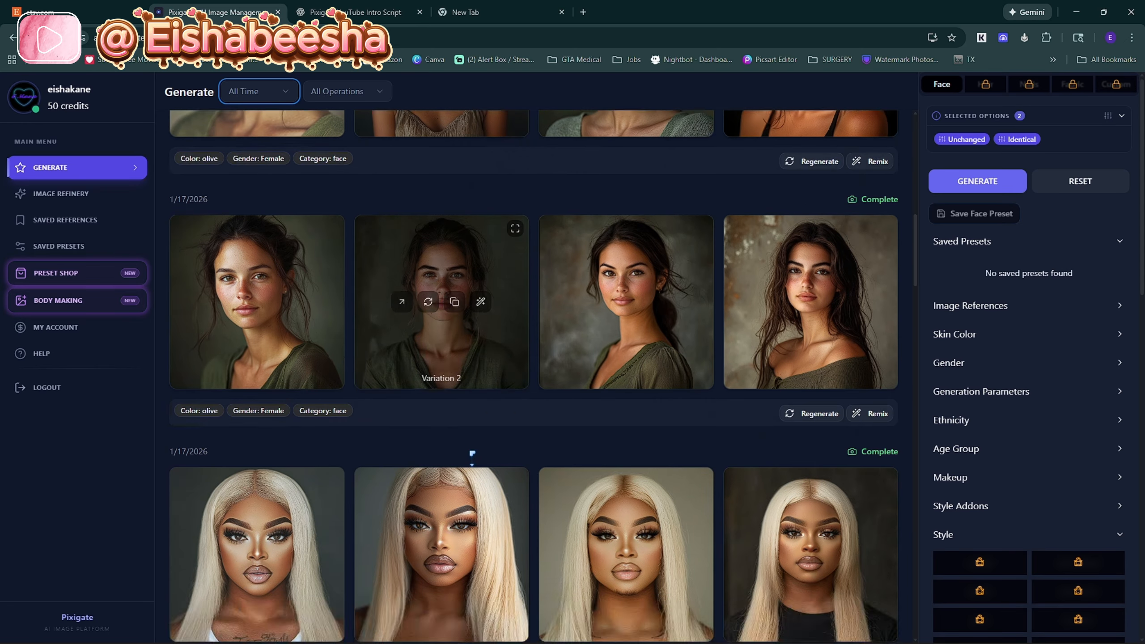
scroll(472, 456, "up", 2)
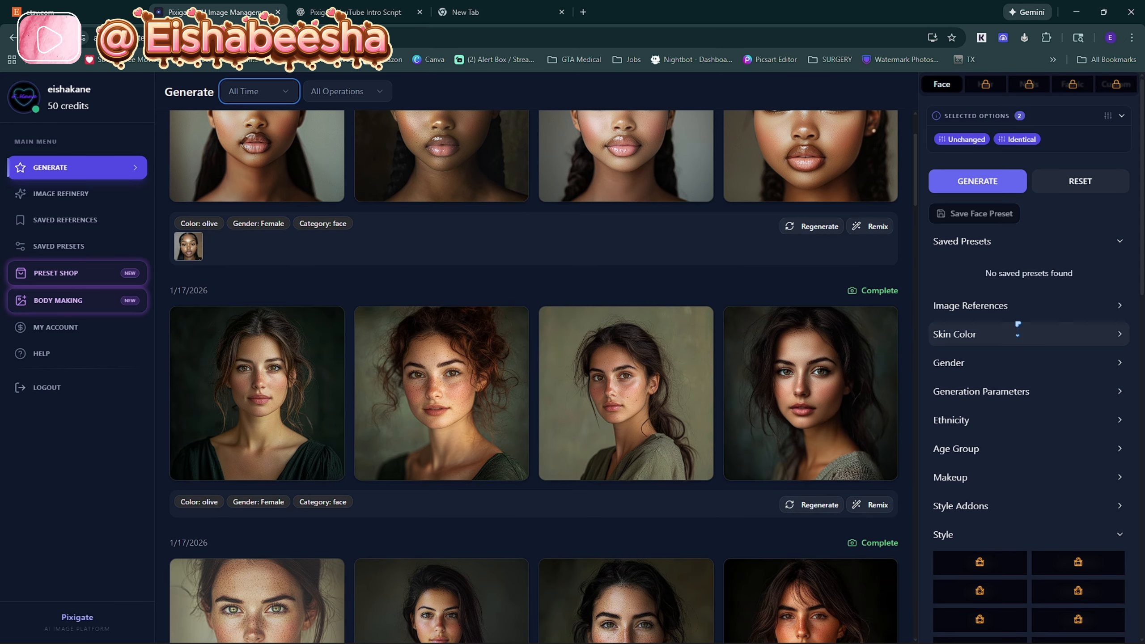
scroll(442, 429, "down", 3)
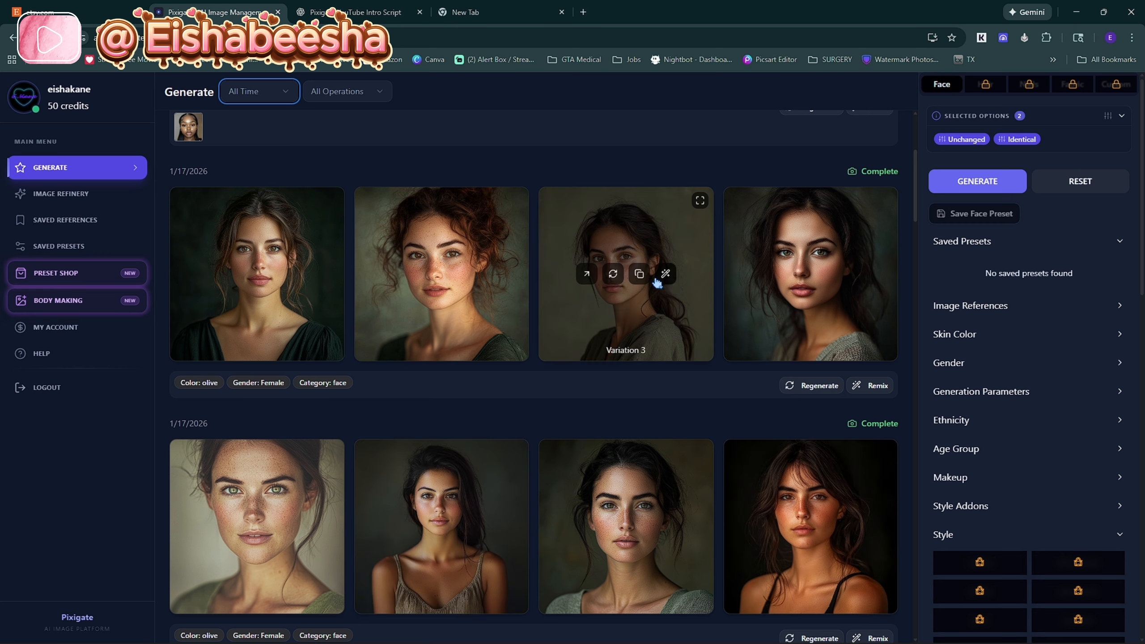
scroll(336, 431, "up", 2)
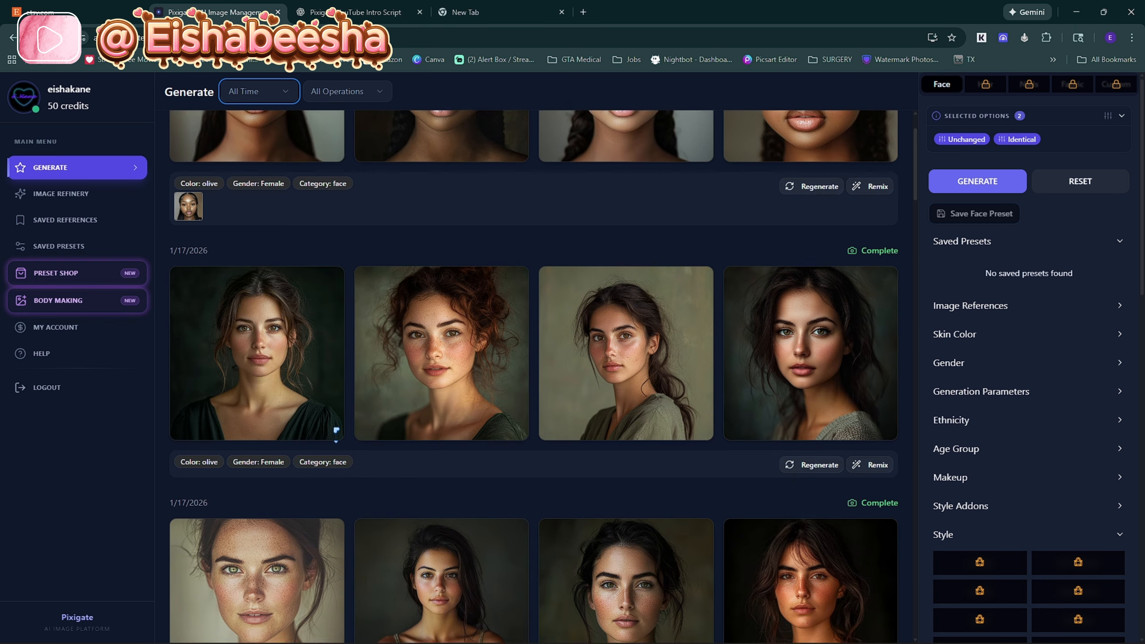
scroll(336, 430, "up", 3)
Step: Check the choices offered by the operations filter and the date filter on the Generate page, keeping the current selections
left_click(360, 92)
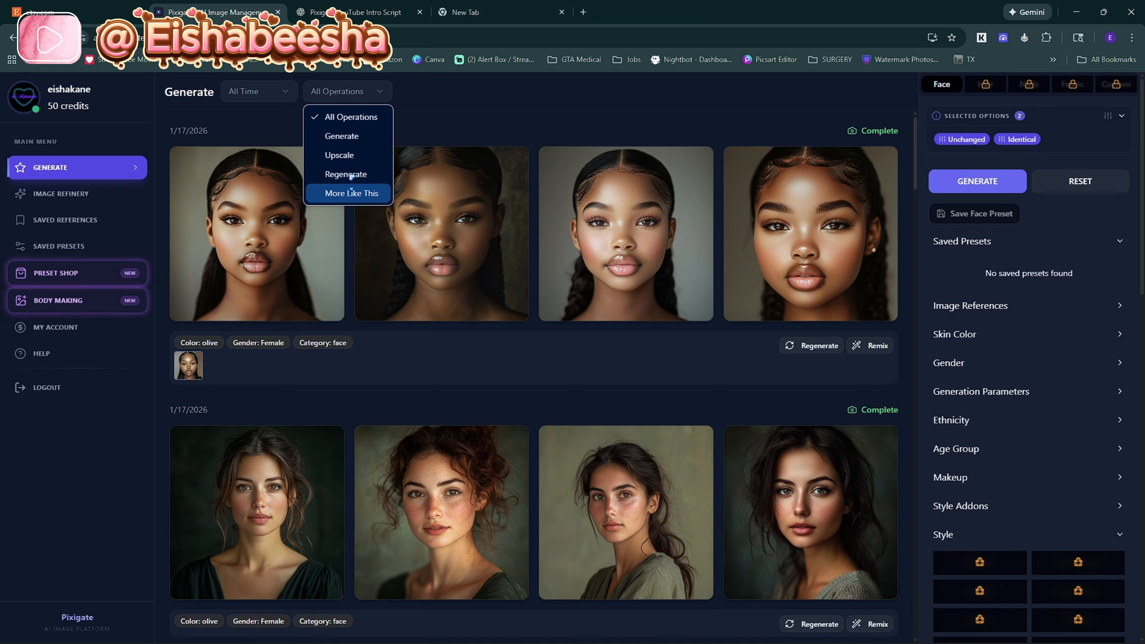
left_click(460, 95)
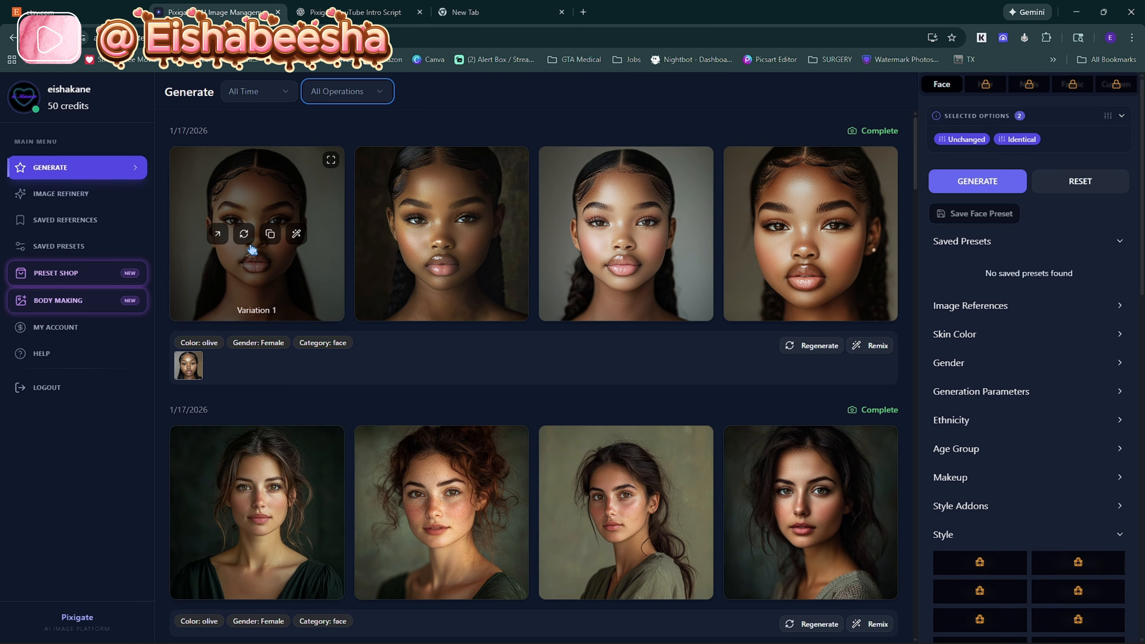
left_click(291, 97)
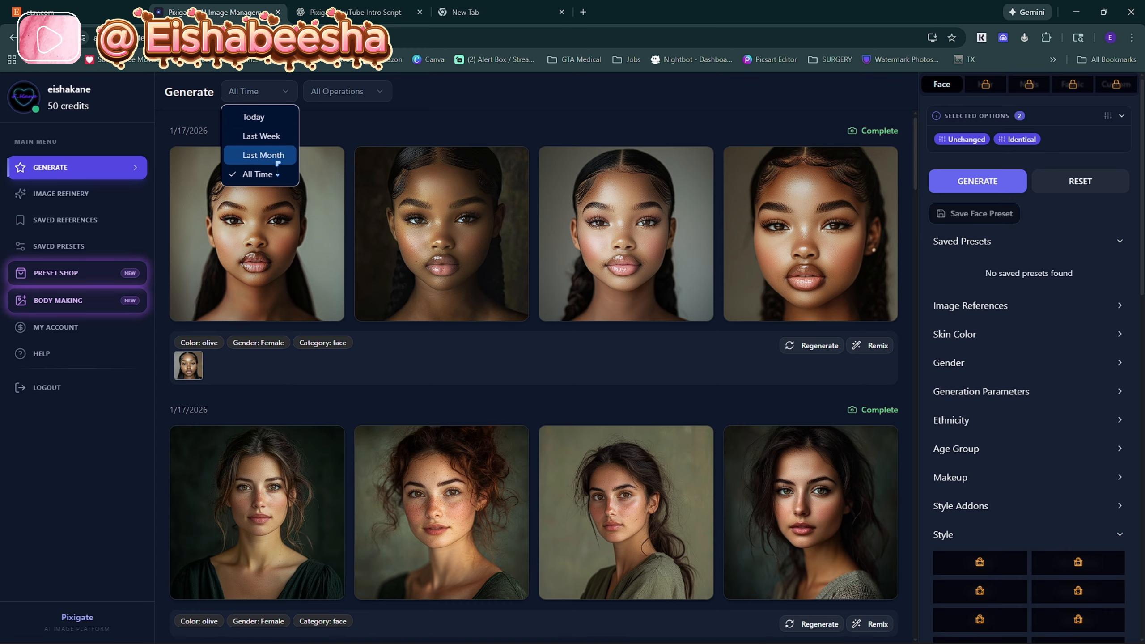
left_click(739, 88)
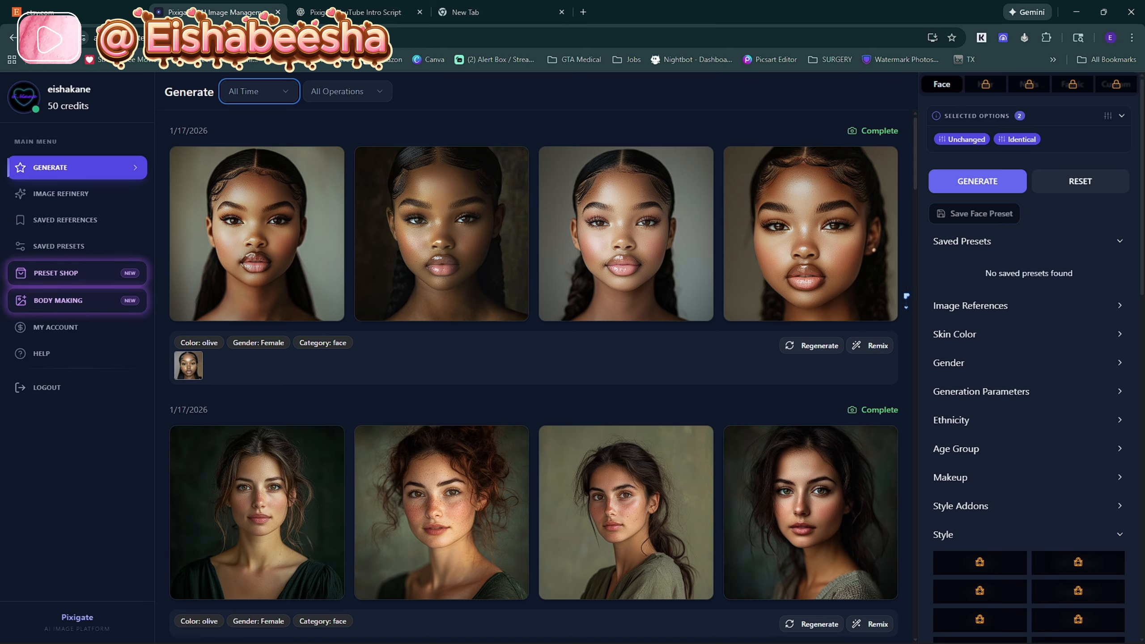
Step: Expand the Image References section and, in the empty browser tab, search Pinterest for "cute brown skin female face closeup"
left_click(976, 306)
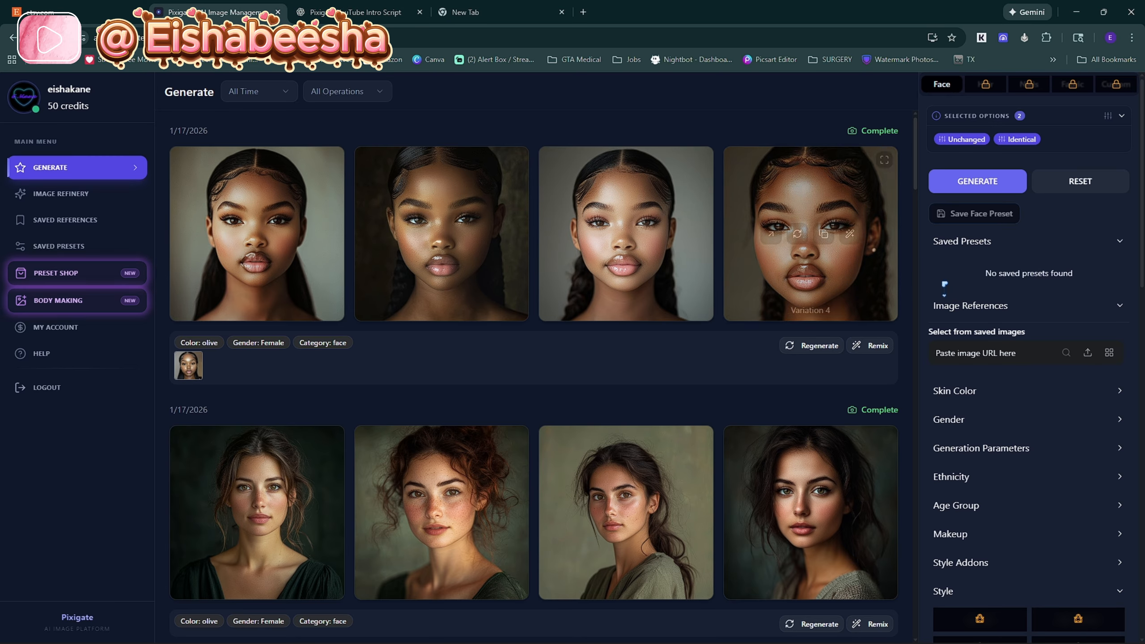
left_click(461, 13)
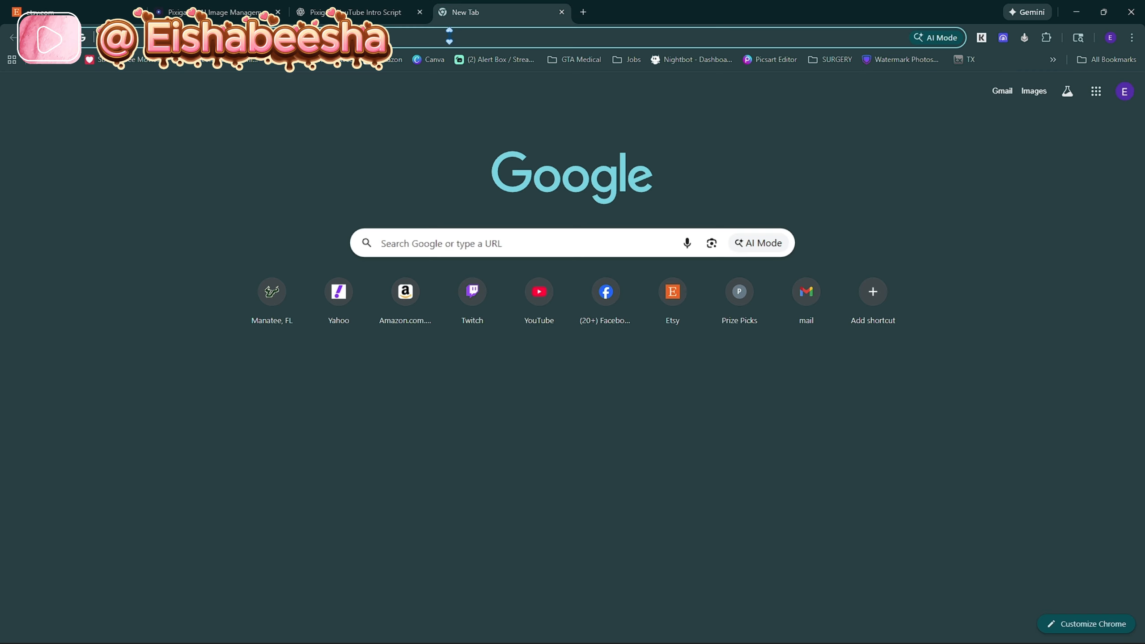
left_click(447, 38)
type("pin")
key("Return")
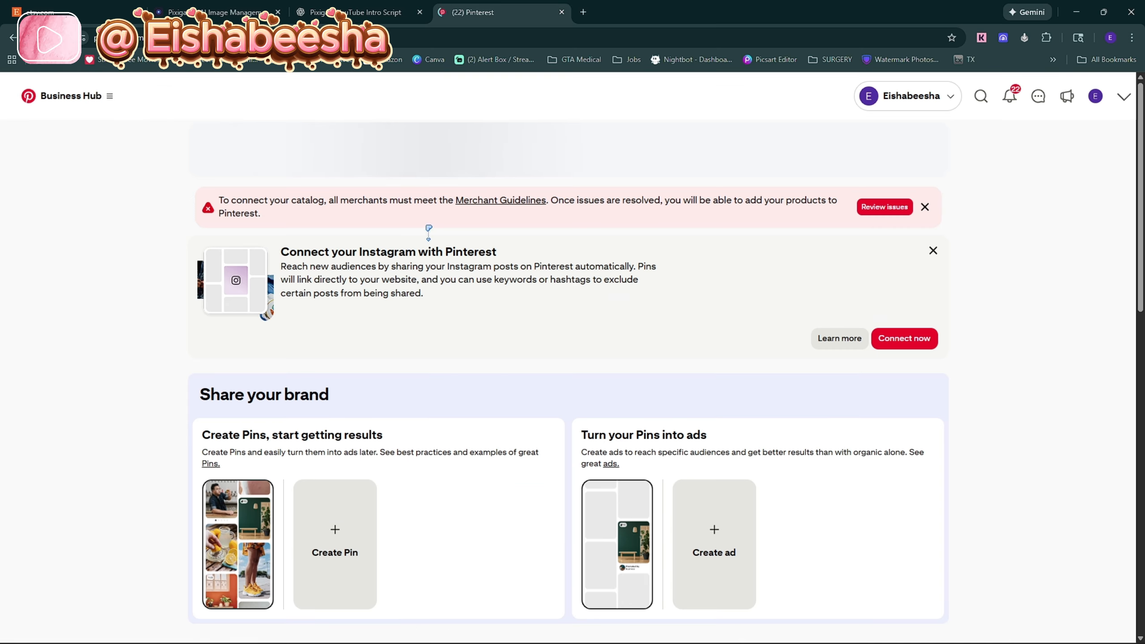
left_click(981, 96)
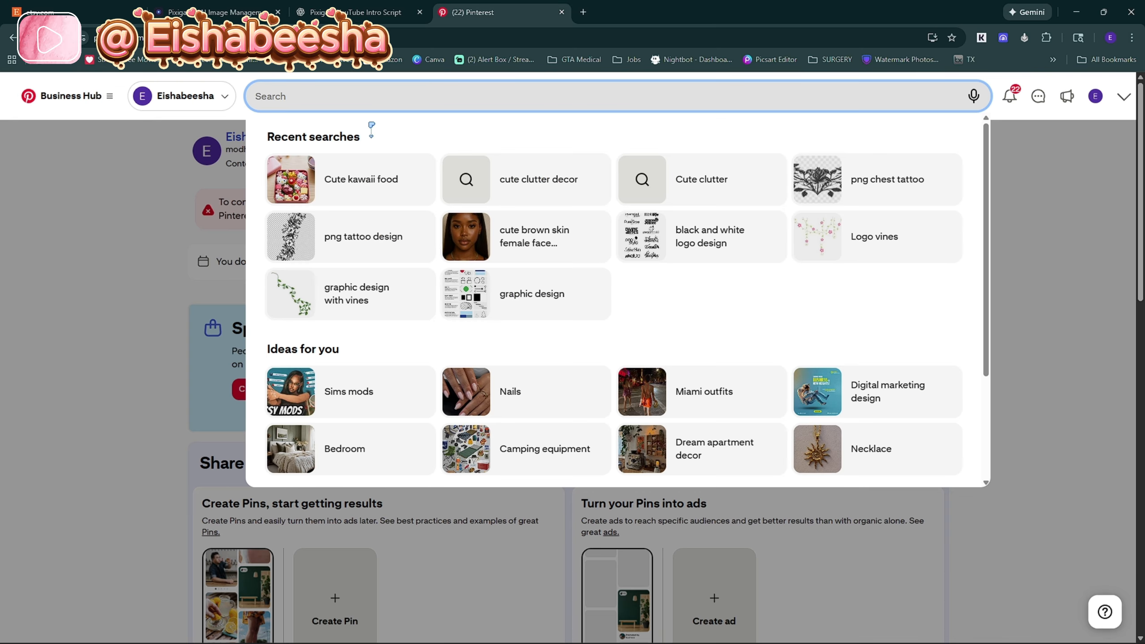
left_click(505, 239)
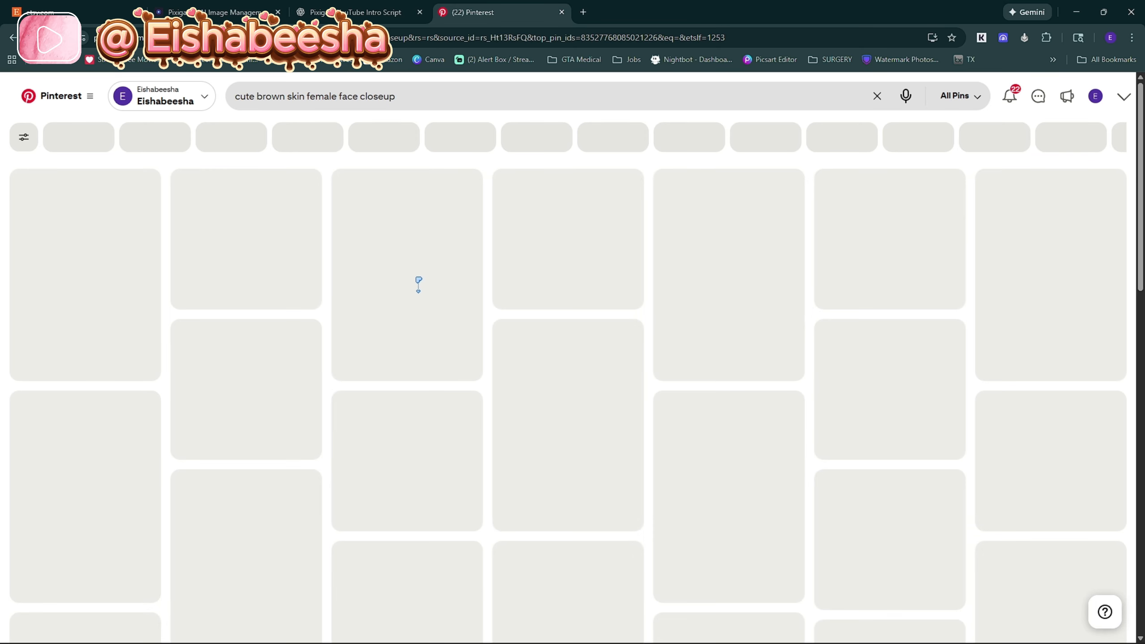
Step: Look through the Pinterest search results for a face reference and check the generated portraits in Pixigate
scroll(433, 311, "down", 8)
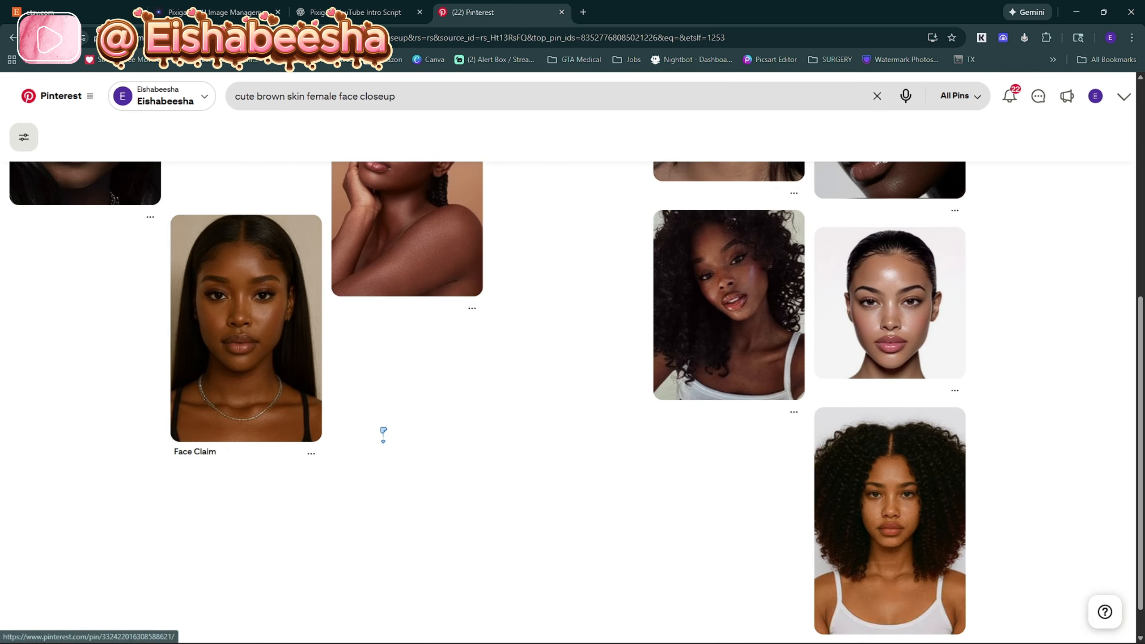
scroll(384, 435, "up", 8)
scroll(395, 449, "down", 1)
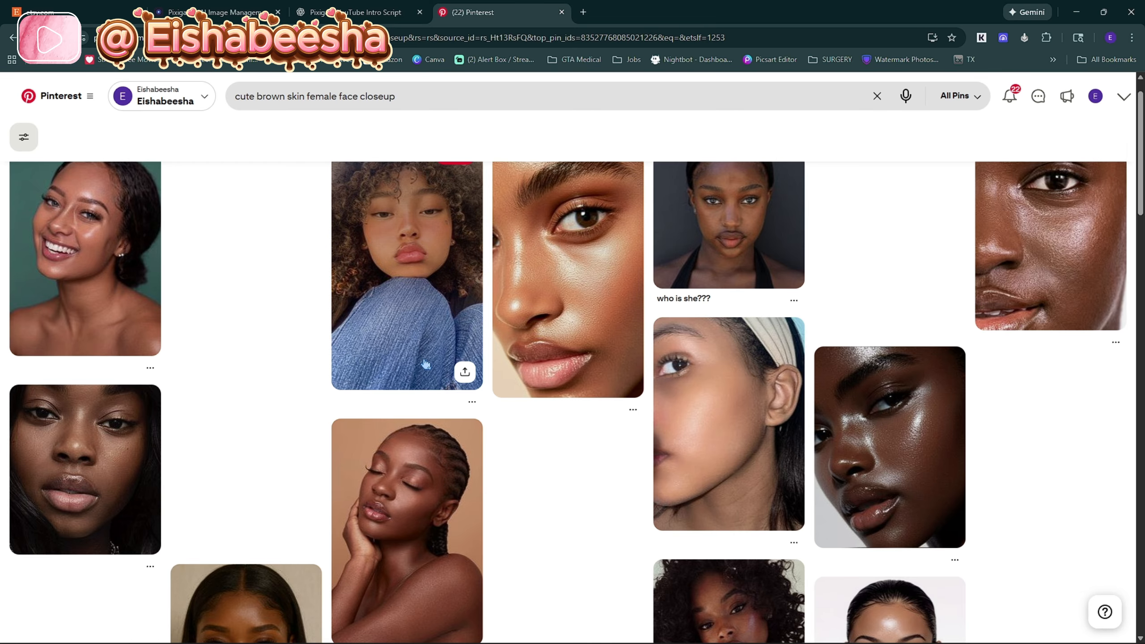
scroll(444, 364, "down", 9)
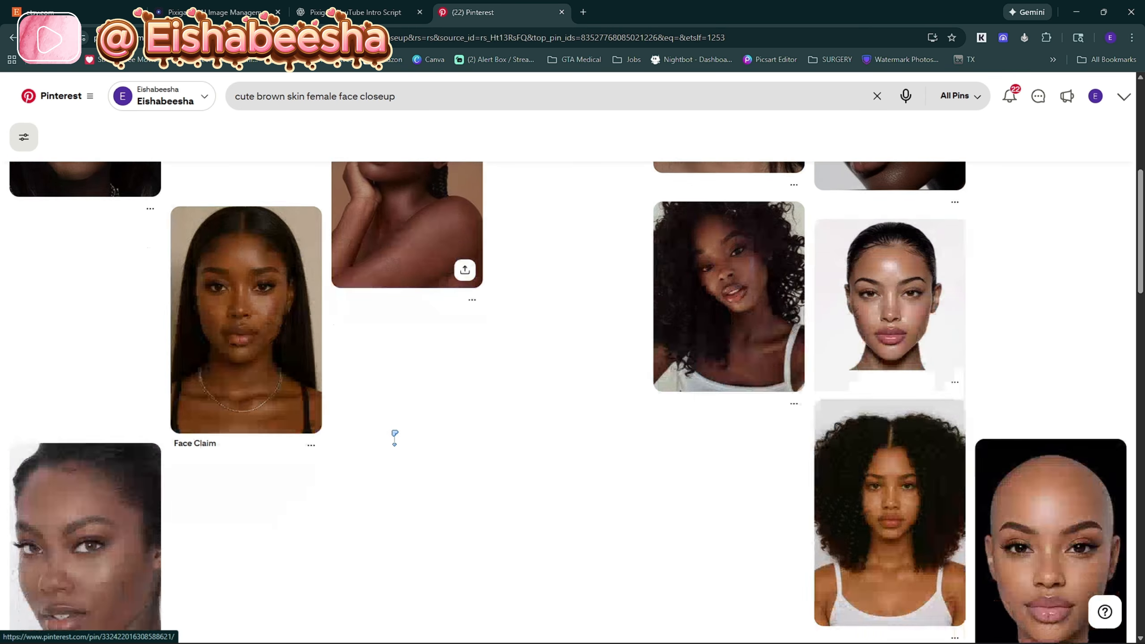
scroll(393, 435, "up", 4)
scroll(281, 435, "down", 7)
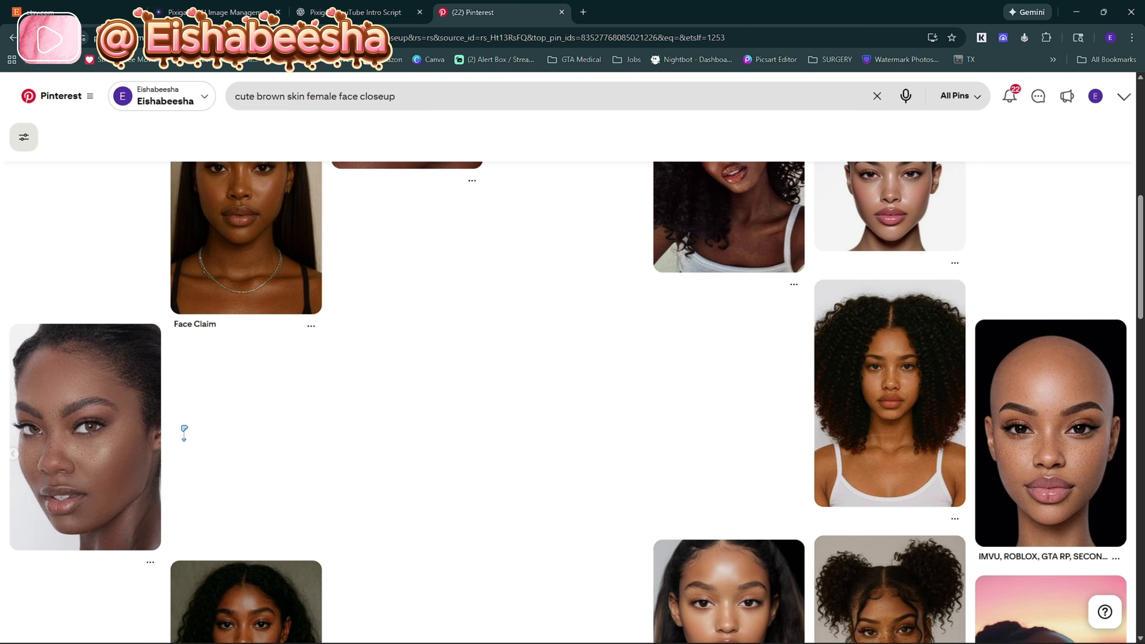
scroll(583, 439, "down", 8)
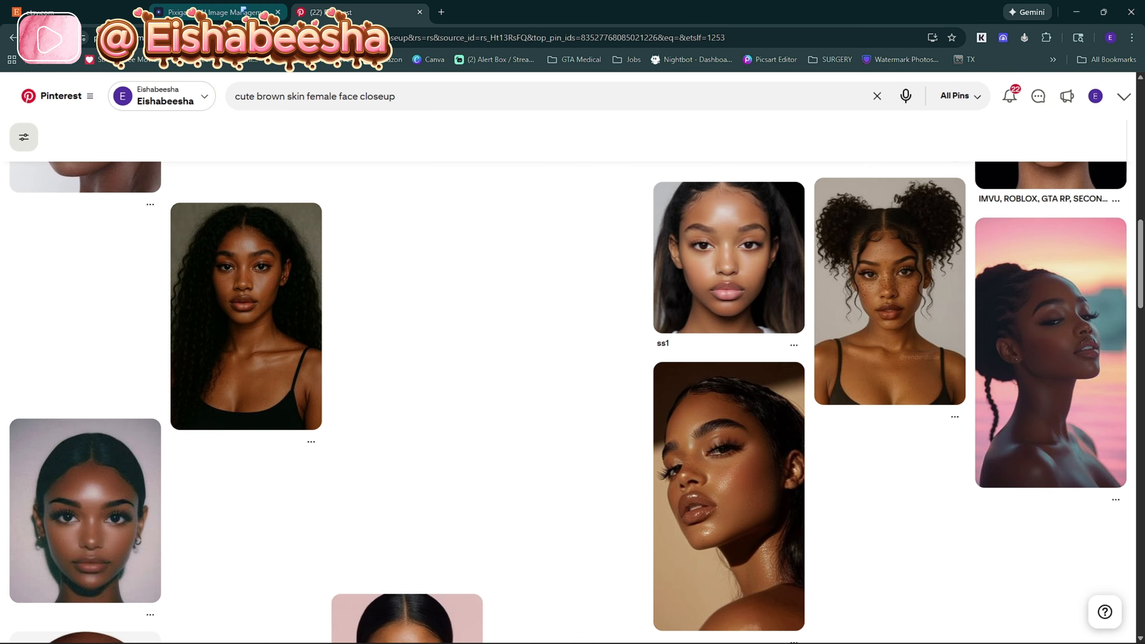
left_click(243, 12)
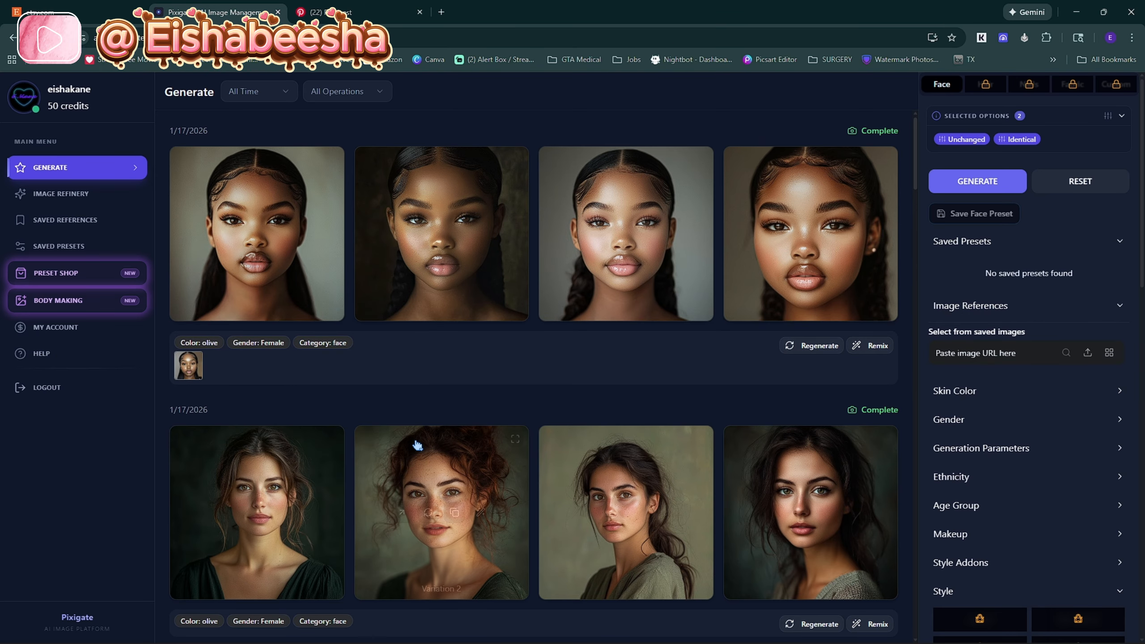
scroll(417, 445, "down", 5)
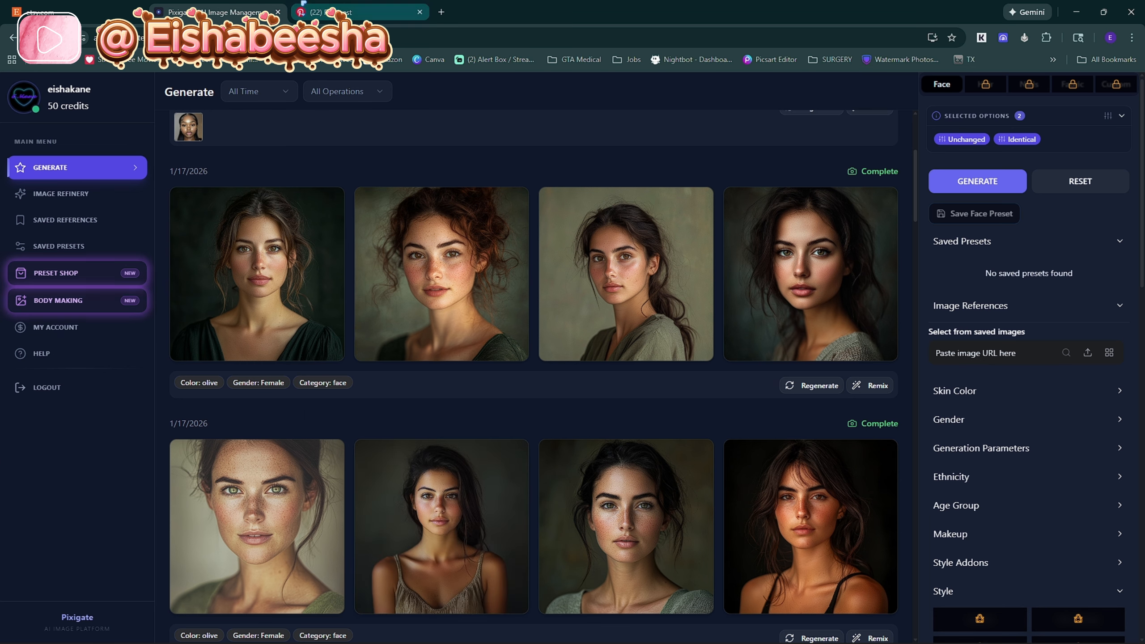
Step: Return to Pinterest, open the portrait with long curly black hair and a black top, and copy its image address
left_click(356, 13)
scroll(505, 334, "down", 1)
mouse_move(256, 316)
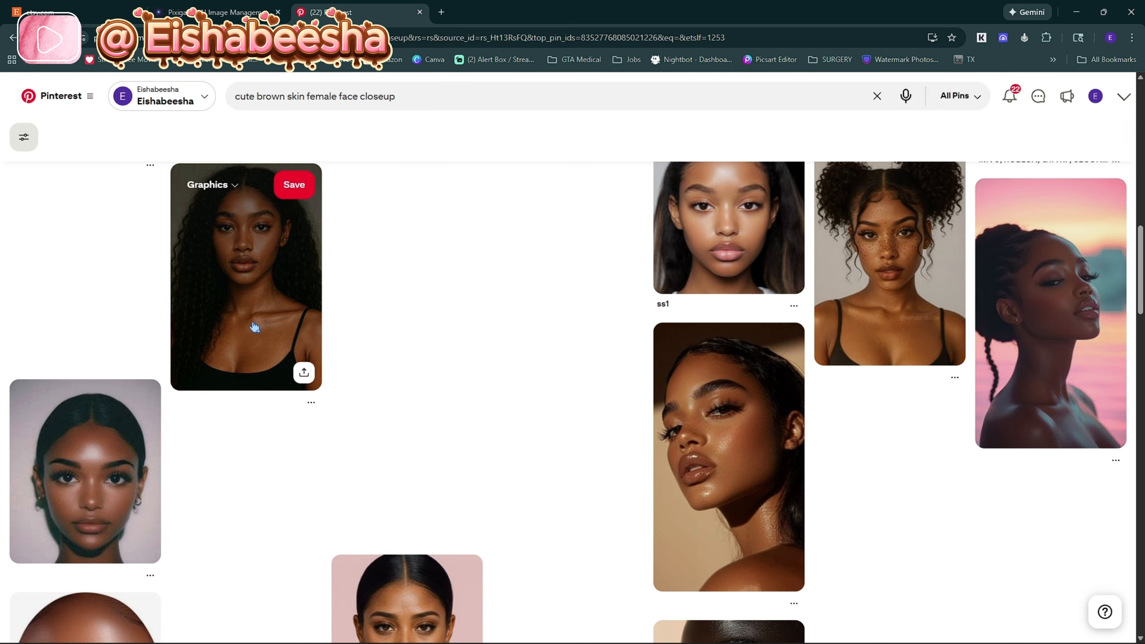
left_click(257, 266)
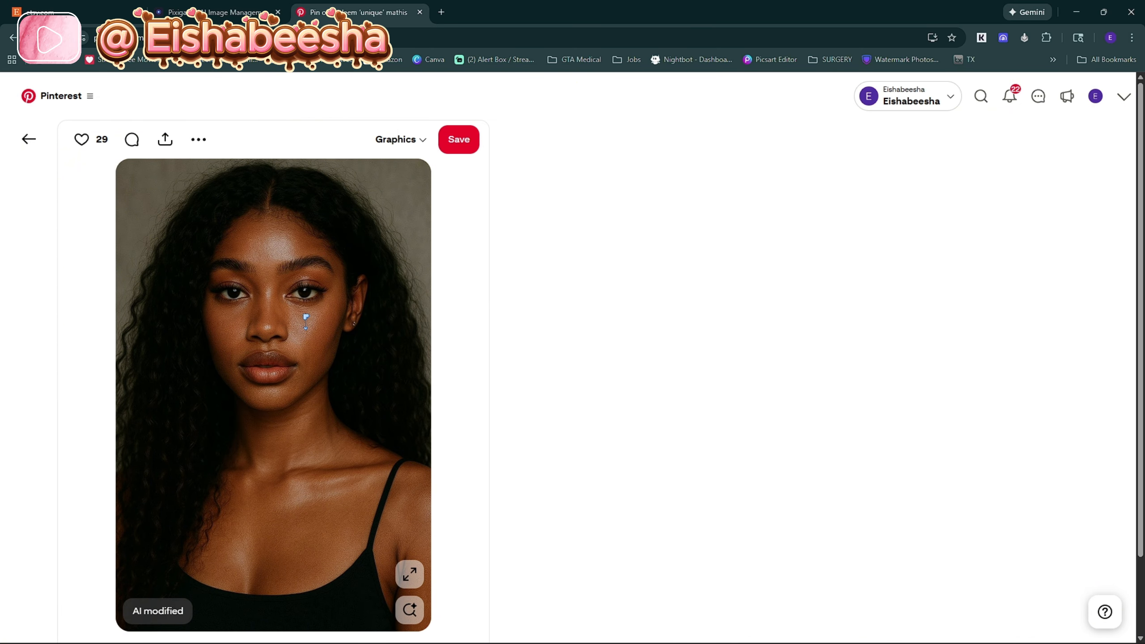
right_click(294, 293)
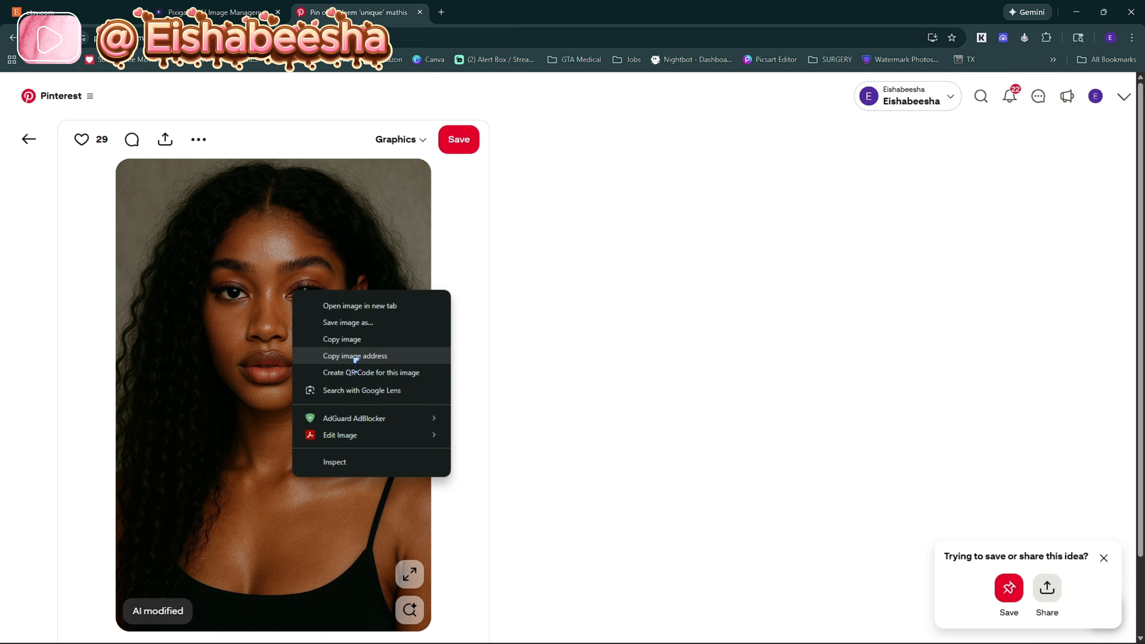
left_click(385, 357)
Step: Switch to Pixigate, paste the copied image address under Image References and add the picture as a reference
left_click(221, 10)
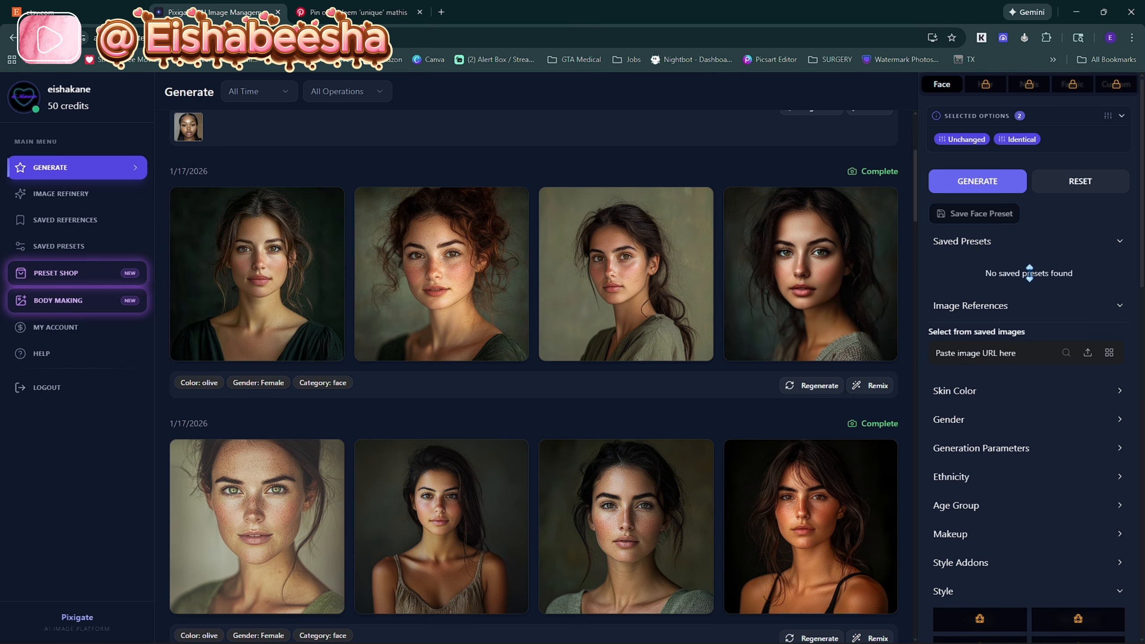
left_click(1011, 353)
key("ctrl+v")
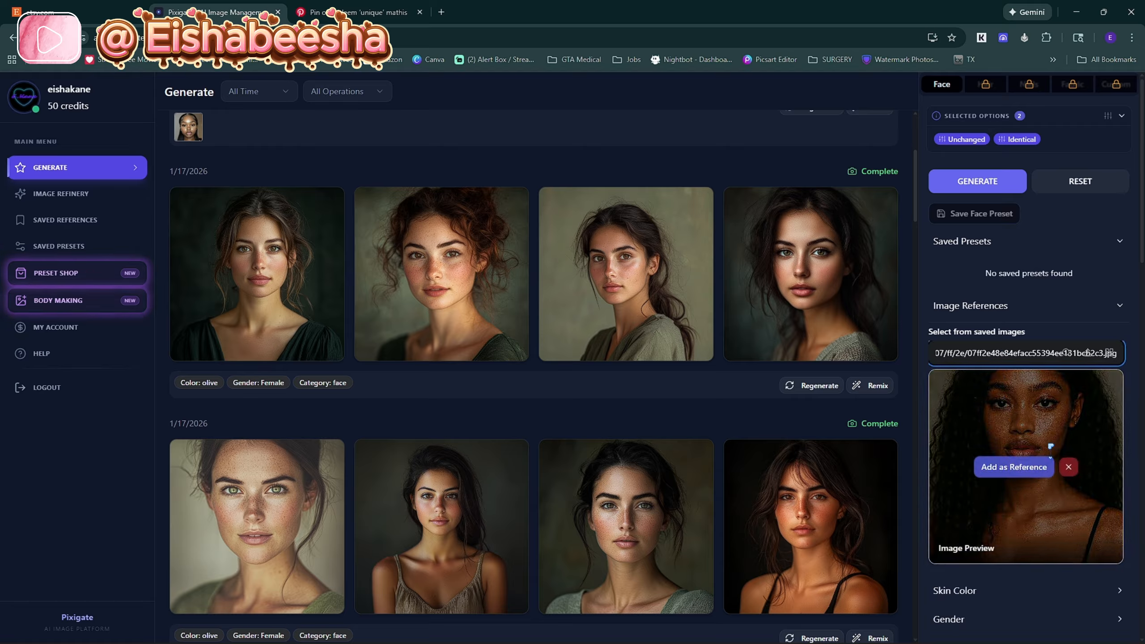
left_click(1015, 469)
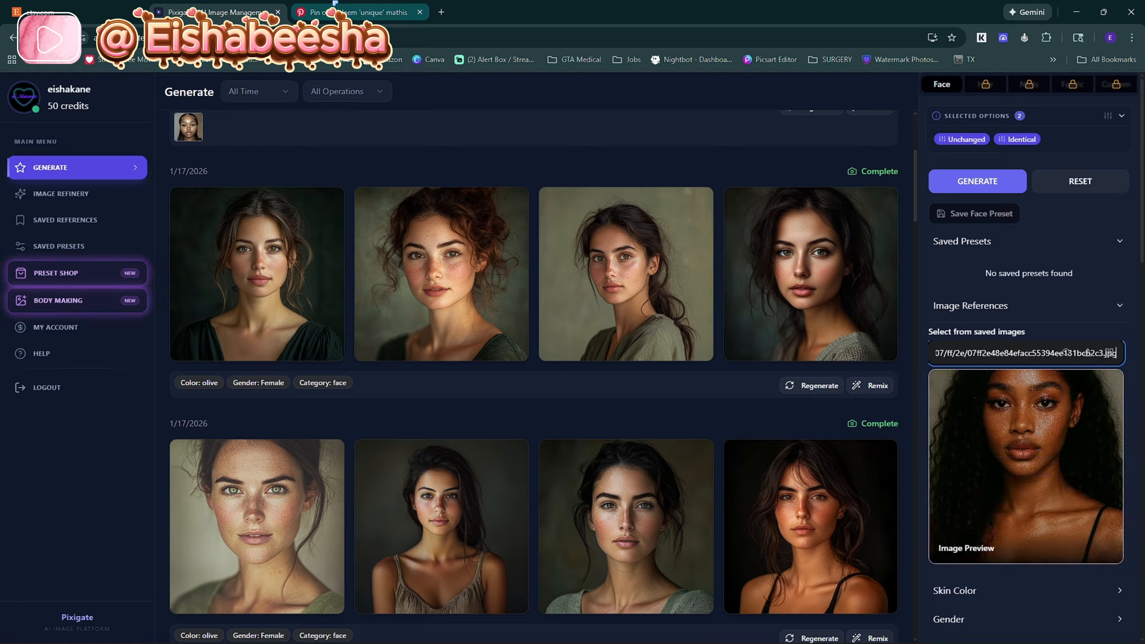
left_click(336, 9)
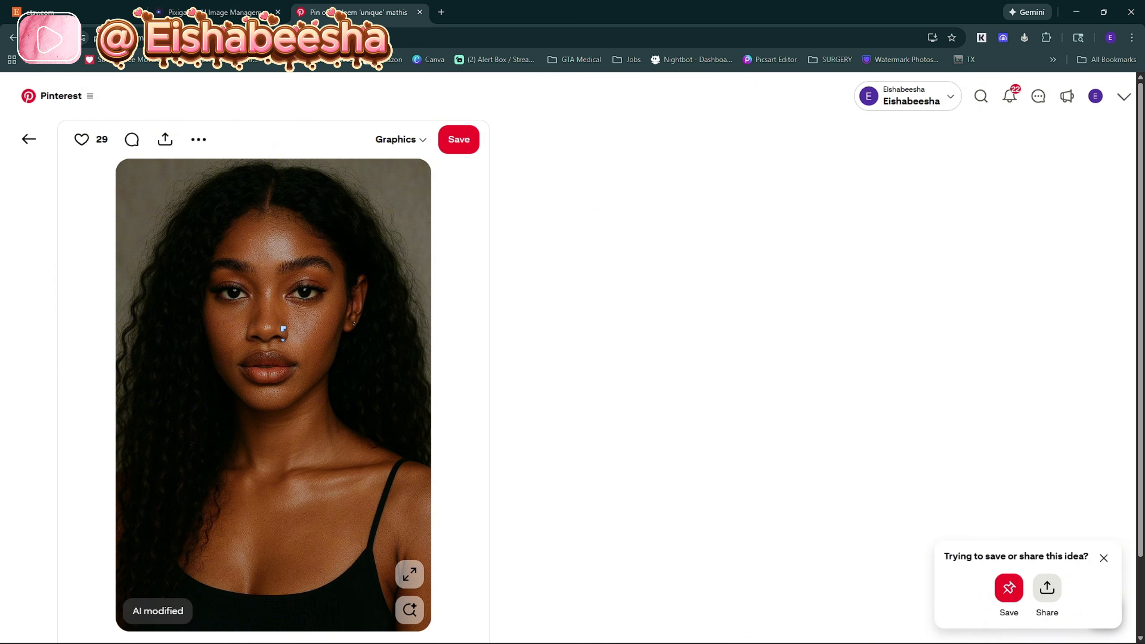
left_click(234, 12)
mouse_move(997, 441)
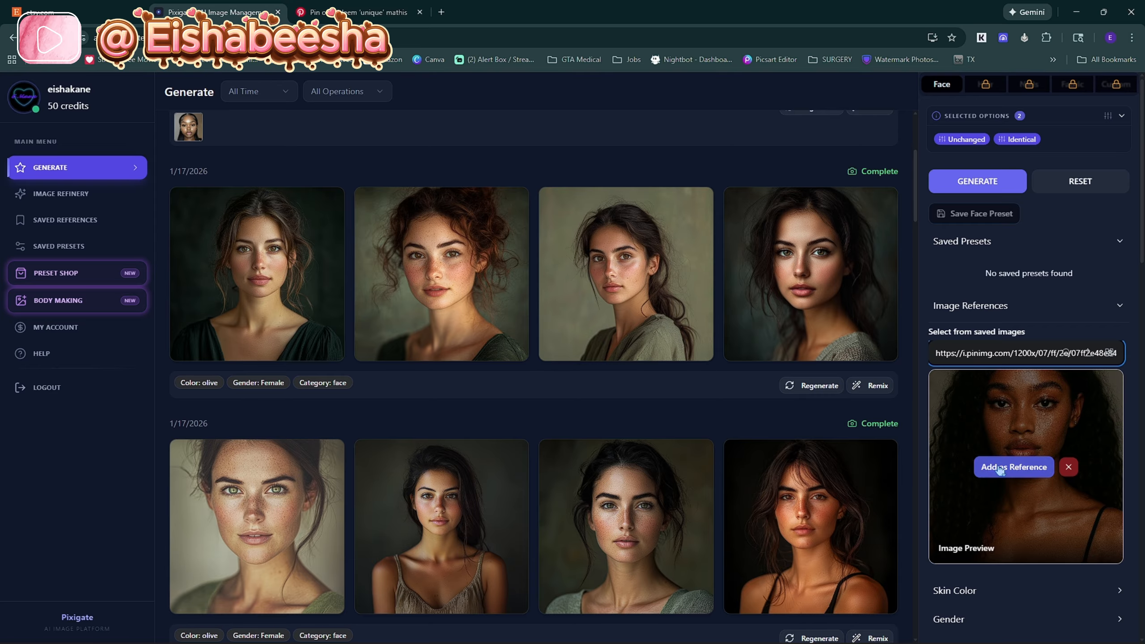
left_click(1011, 475)
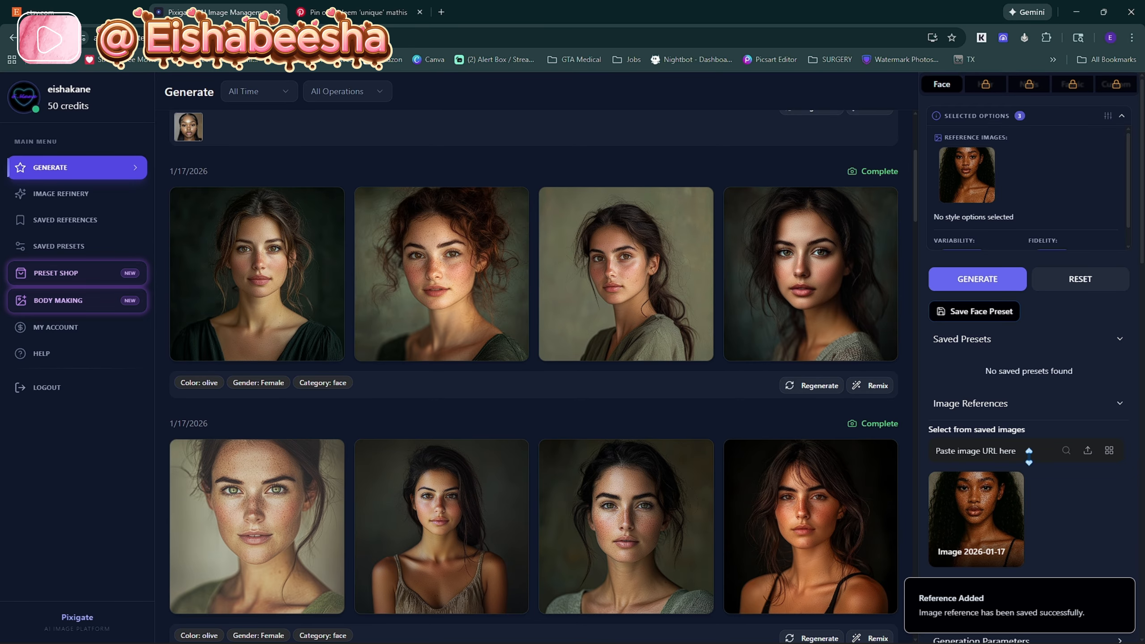
Step: Go back to the Pinterest results, open the slicked-back hair portrait on a pink background and copy its image address
left_click(361, 7)
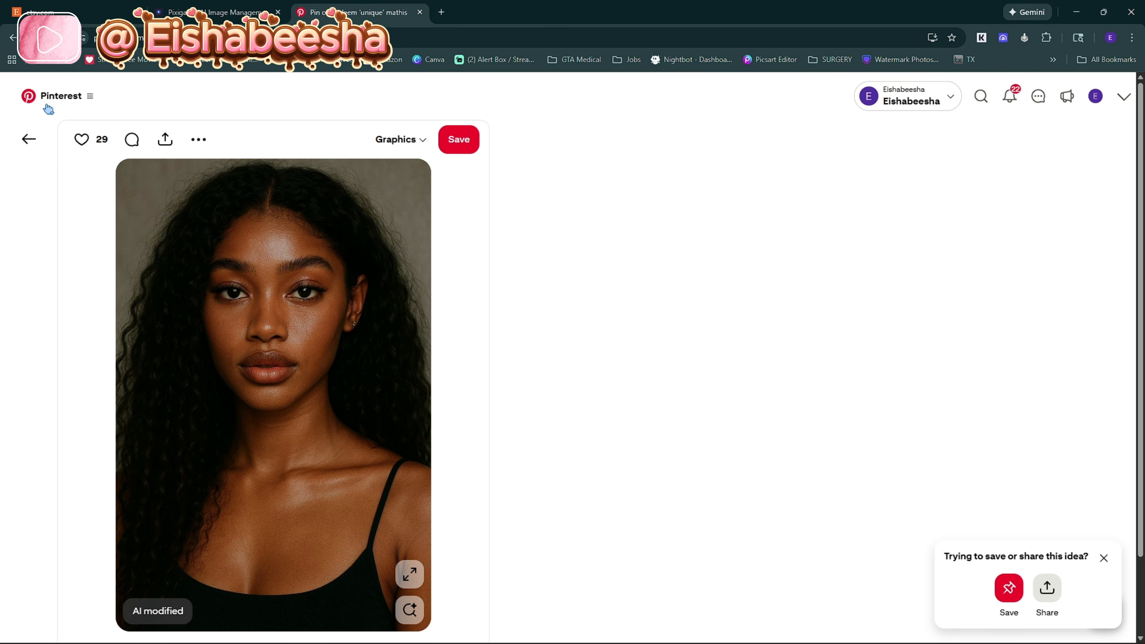
left_click(27, 140)
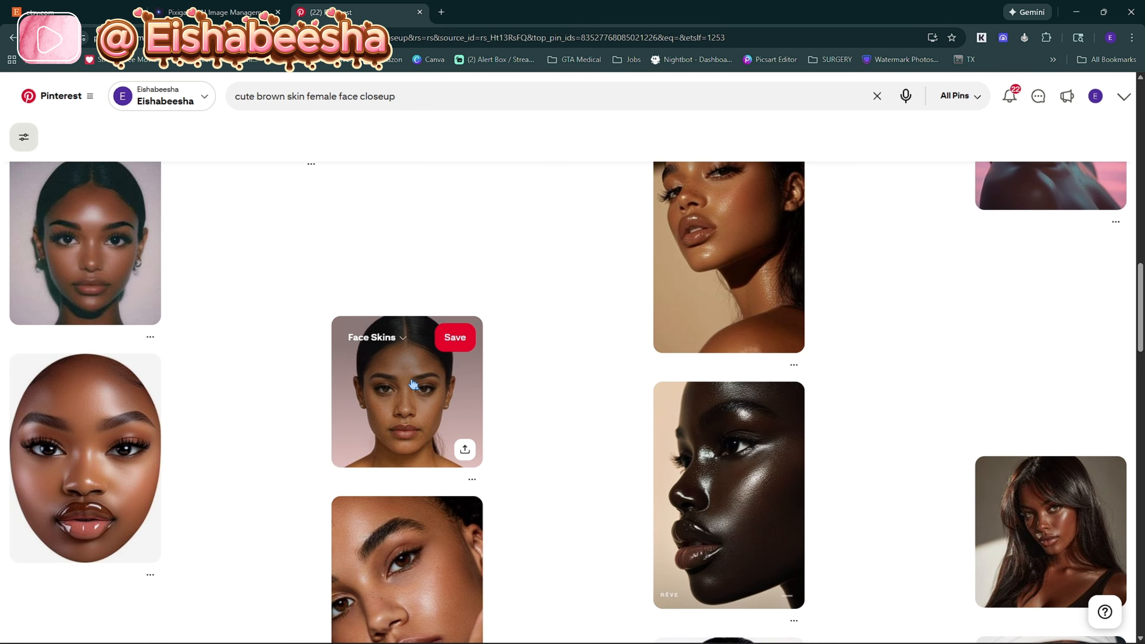
left_click(413, 384)
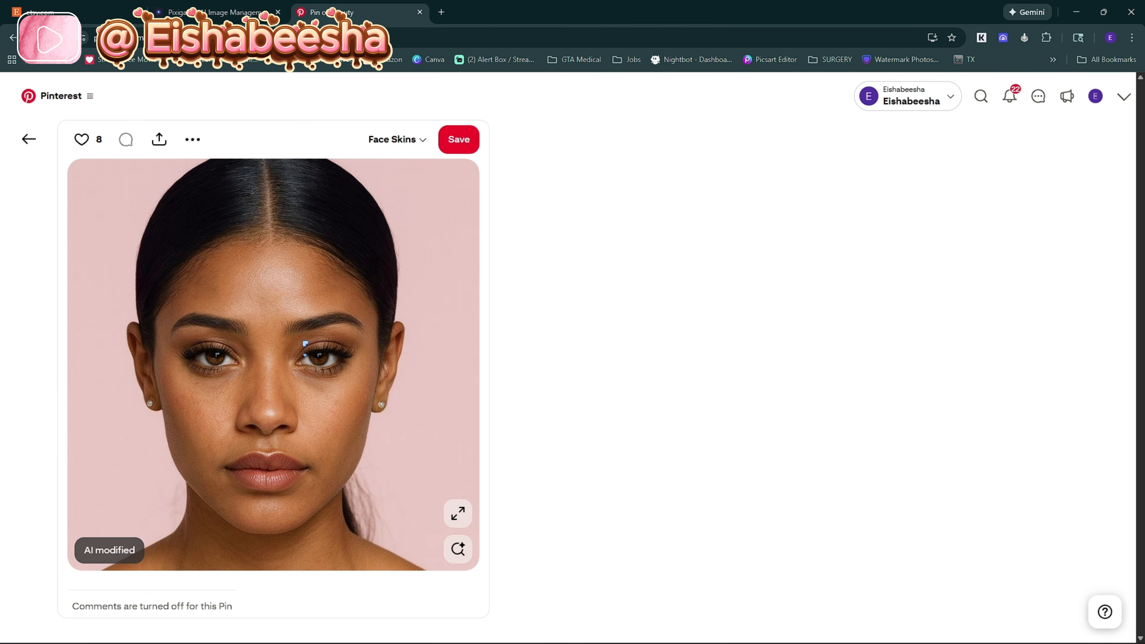
right_click(300, 341)
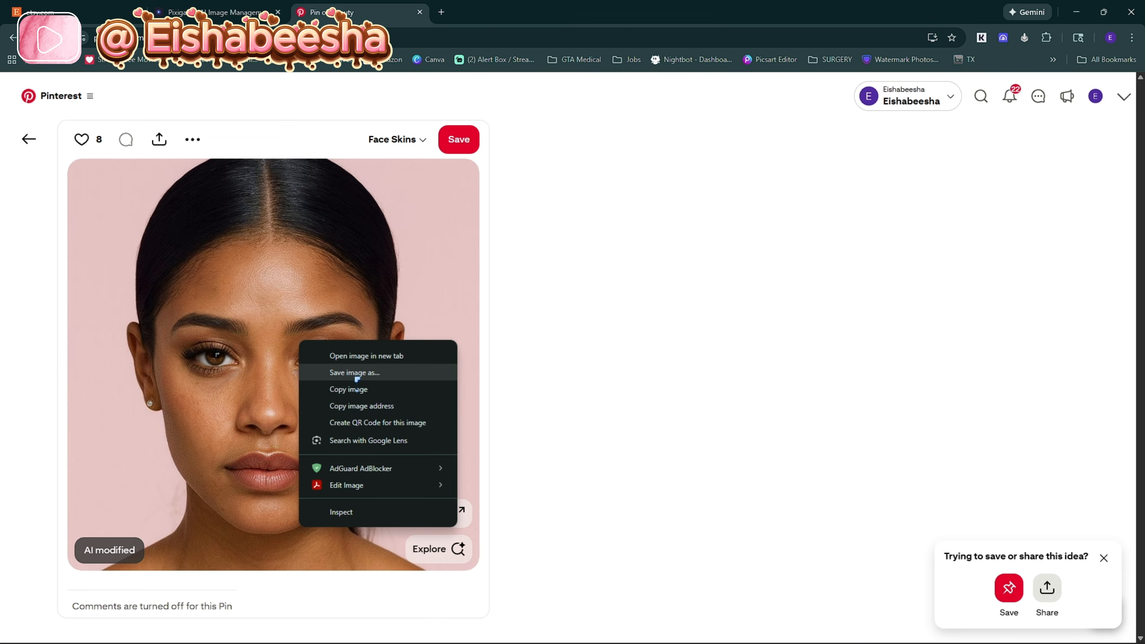
left_click(385, 407)
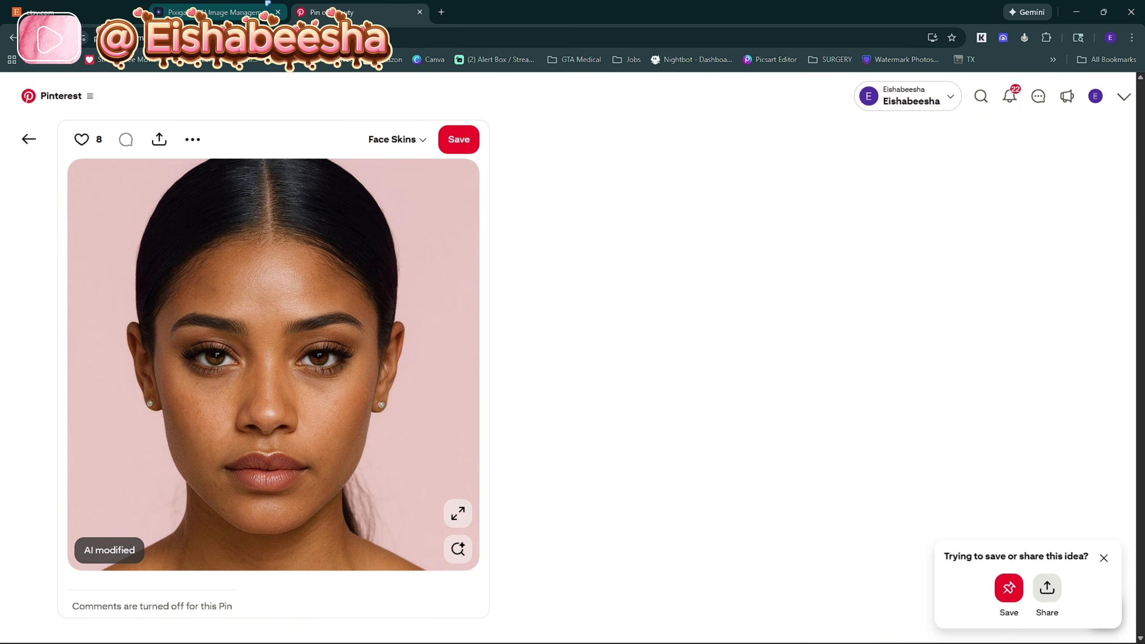
Step: Paste the pink-background portrait's address into Pixigate's Image References and add it as a second reference
left_click(217, 12)
left_click(1029, 373)
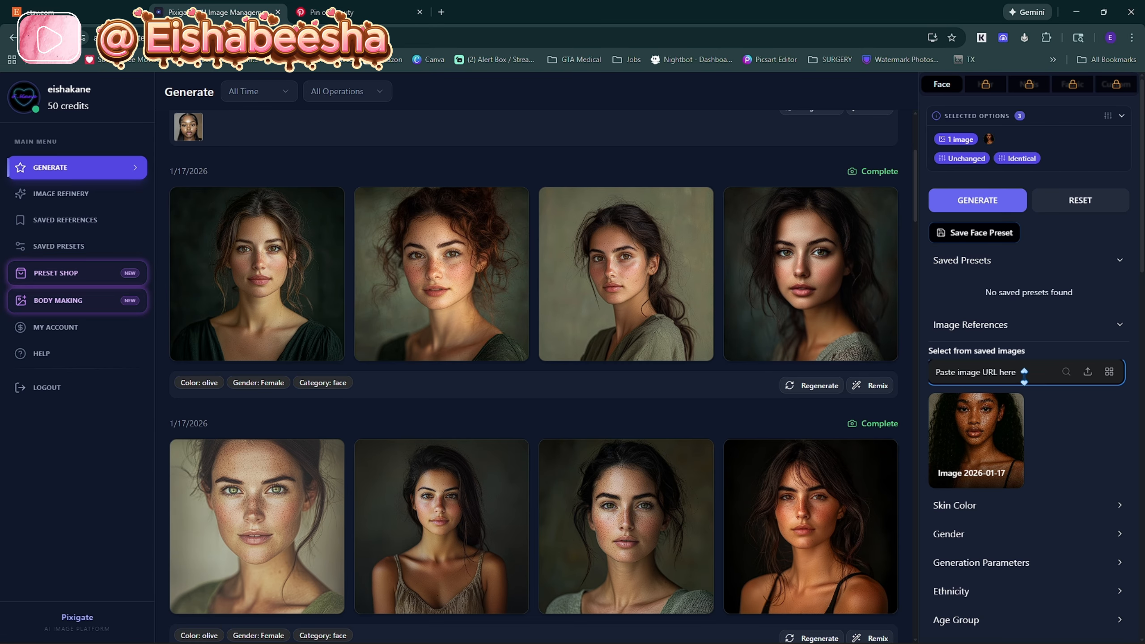
key("ctrl+v")
left_click(1013, 491)
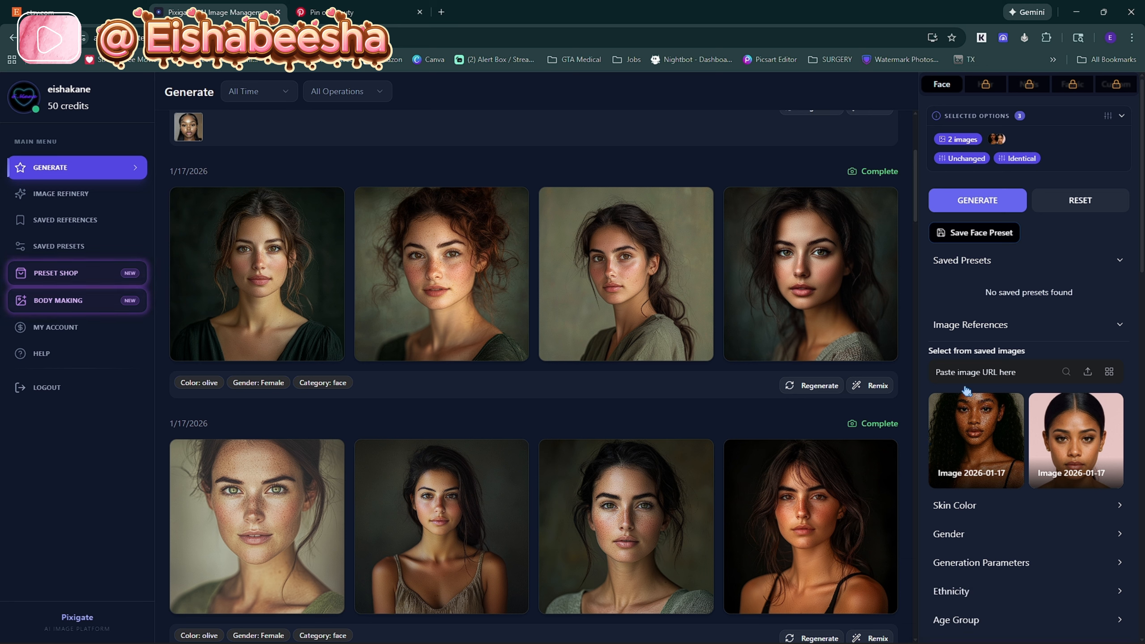
Step: Set the skin color to the third, medium brown swatch and the gender to Female
mouse_move(986, 448)
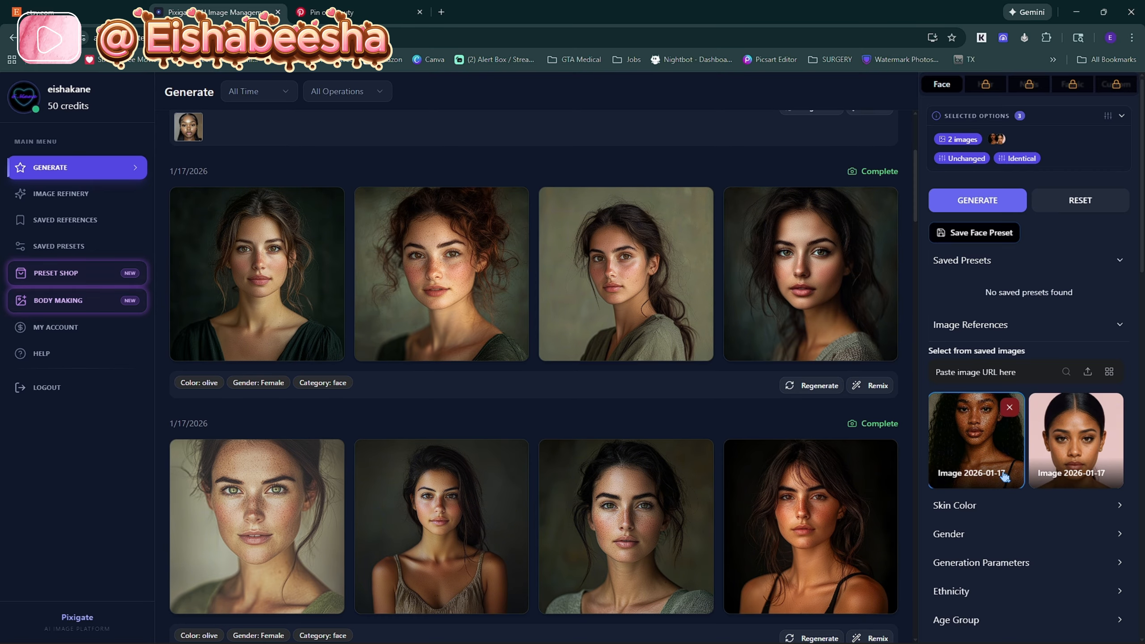
scroll(998, 451, "down", 3)
left_click(984, 390)
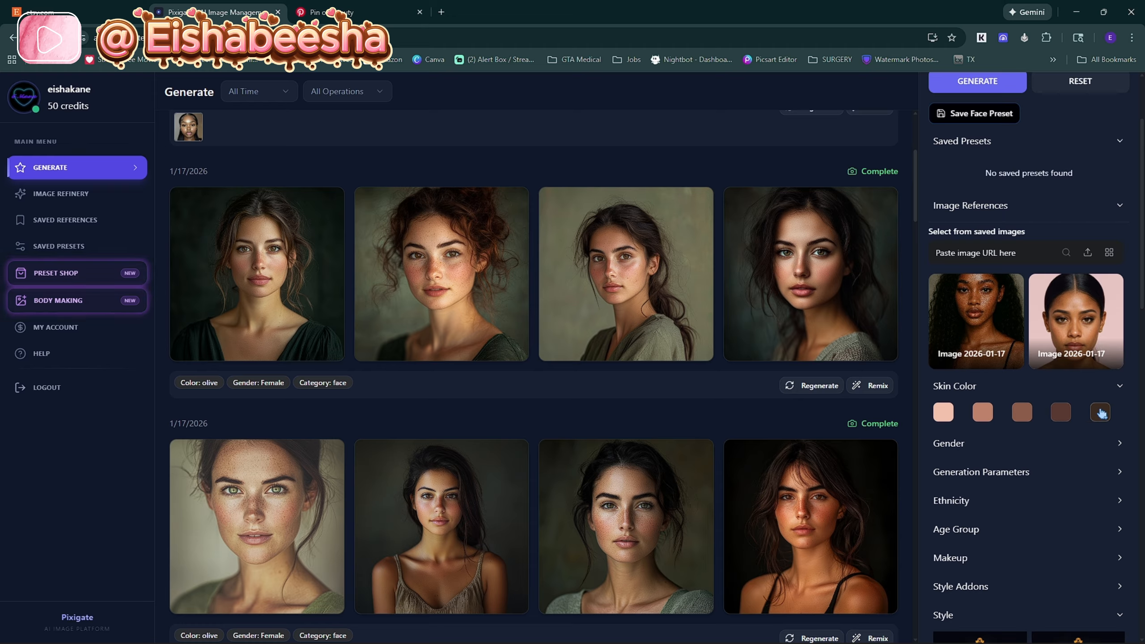
left_click(1022, 412)
mouse_move(985, 302)
scroll(978, 343, "down", 2)
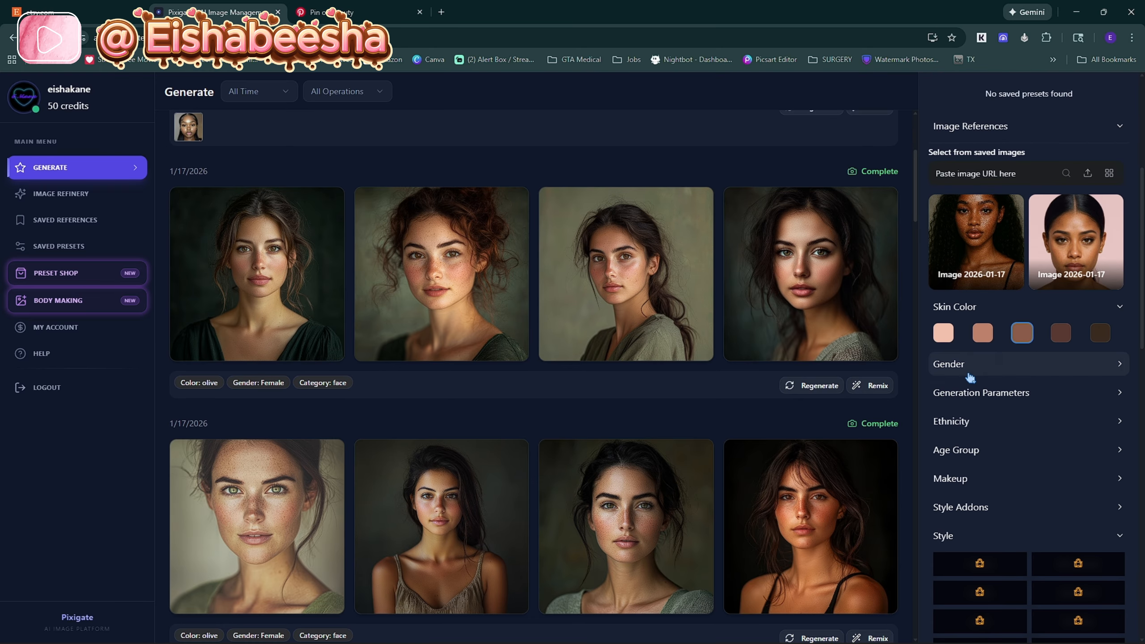
left_click(972, 375)
left_click(1033, 397)
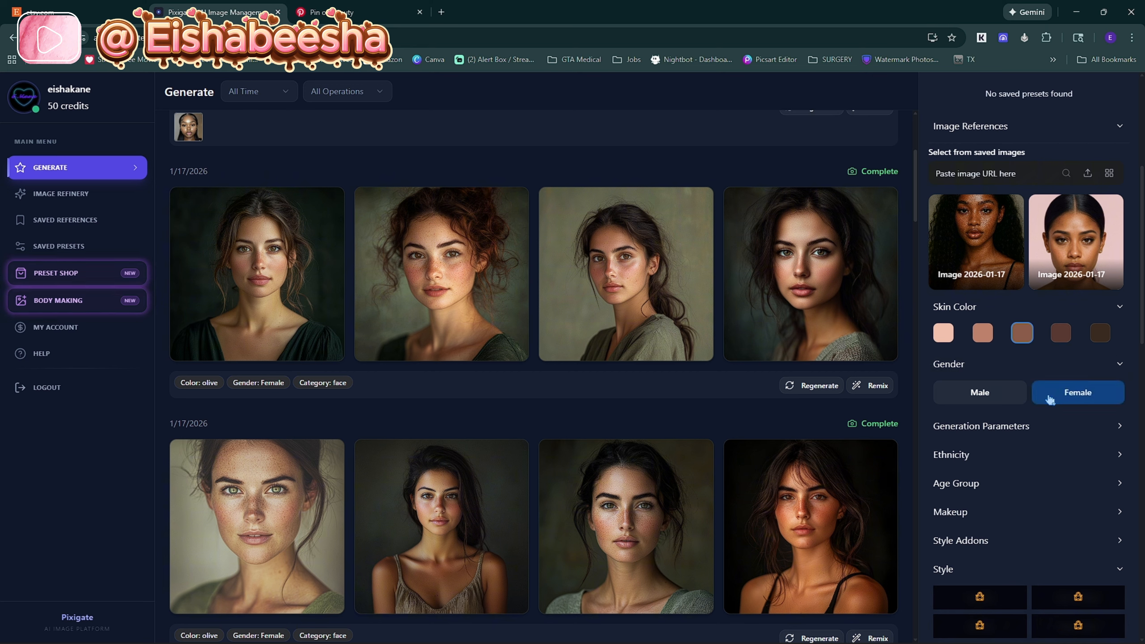
Step: In Generation Parameters, set Variability to Completely Altered and Fidelity to Completely Different
scroll(1005, 406, "down", 1)
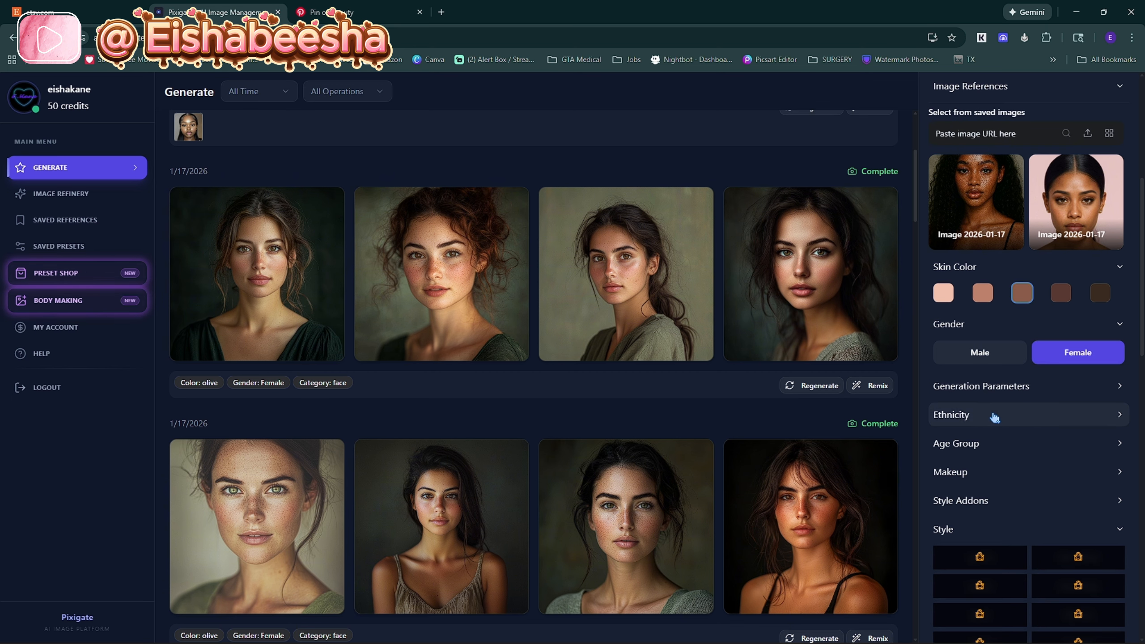
left_click(997, 391)
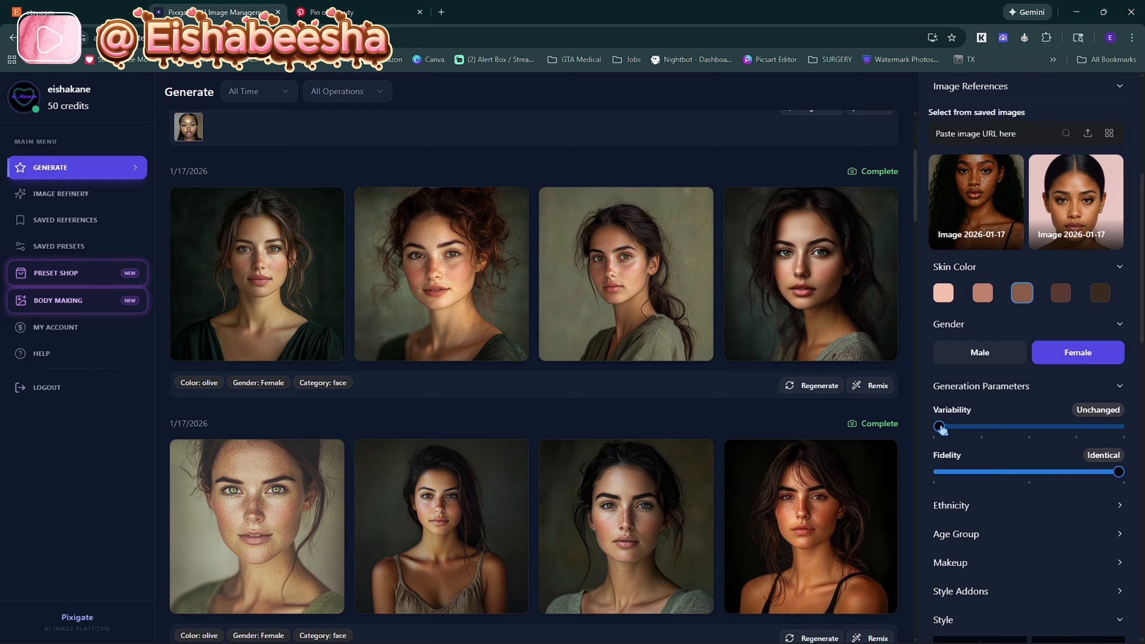
mouse_move(942, 430)
left_mouse_down()
mouse_move(968, 426)
mouse_move(941, 432)
left_mouse_up()
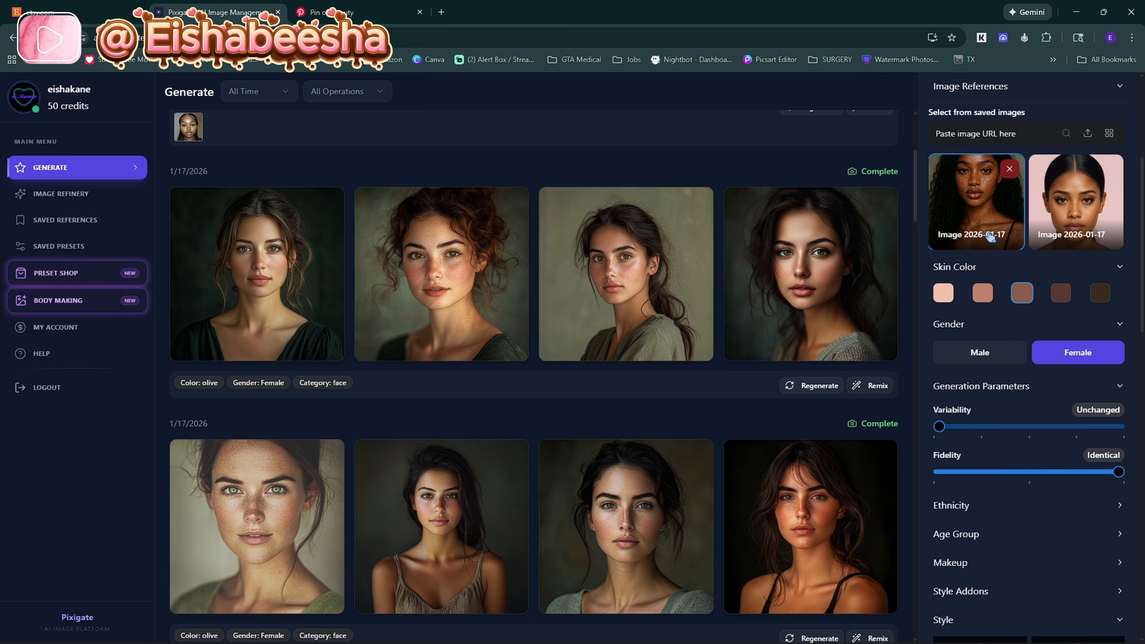
left_click_drag(939, 433, 1118, 433)
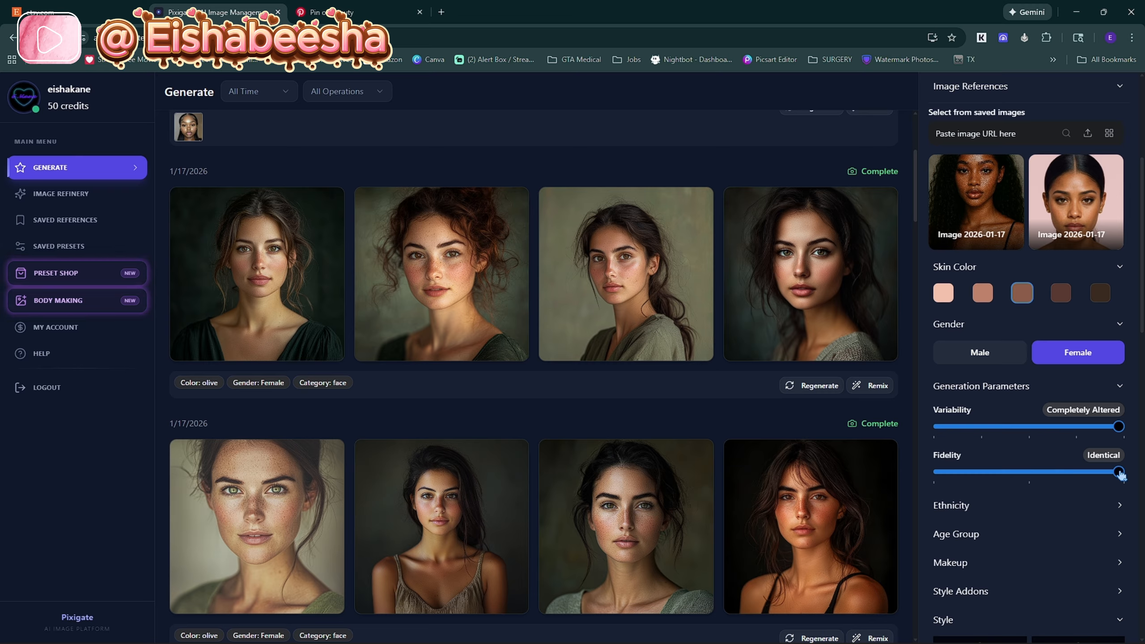
left_click_drag(1120, 474, 939, 475)
Step: Expand the Ethnicity, Age Group, Makeup and Style Addons sections and review their options along with the Style choices
scroll(982, 496, "down", 3)
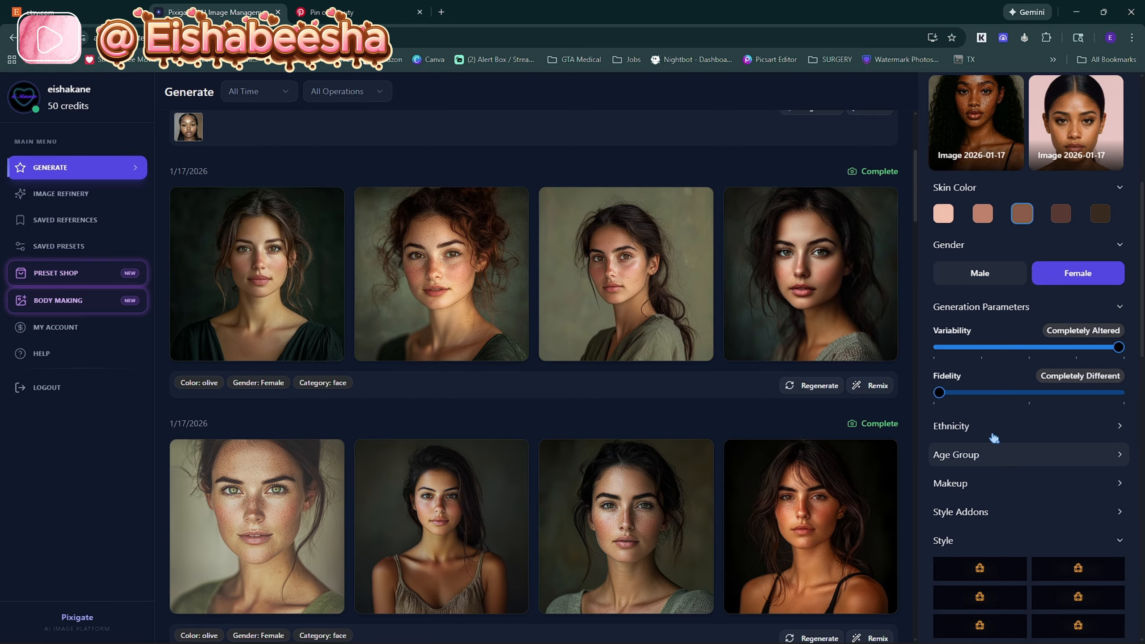
left_click(991, 434)
scroll(987, 455, "down", 1)
scroll(987, 478, "down", 2)
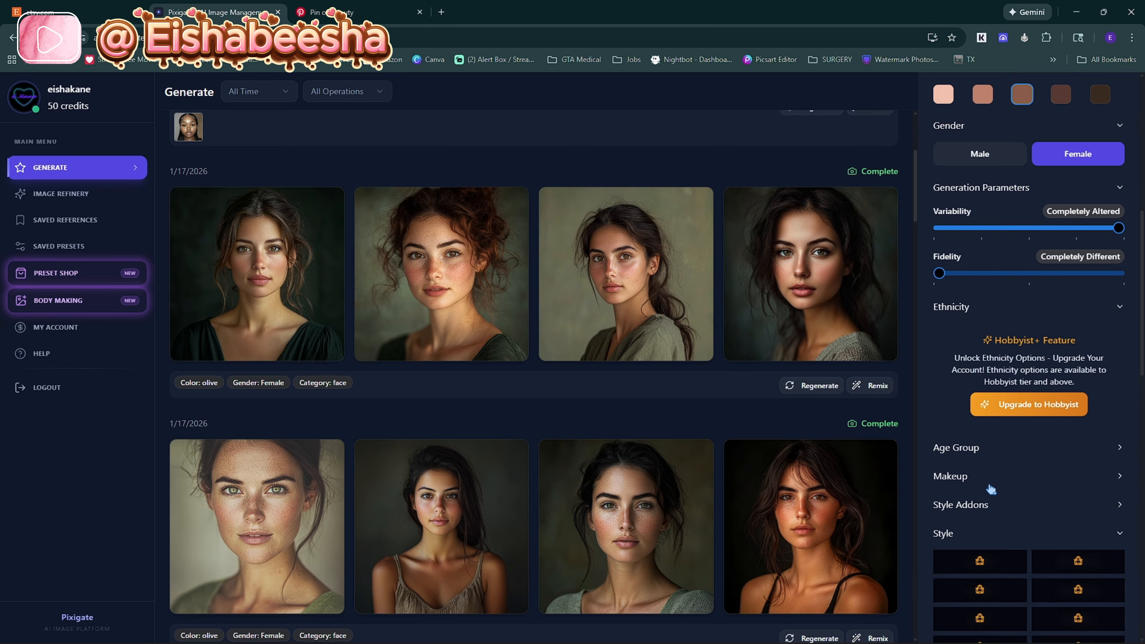
left_click(998, 451)
scroll(999, 450, "down", 3)
left_click(1002, 428)
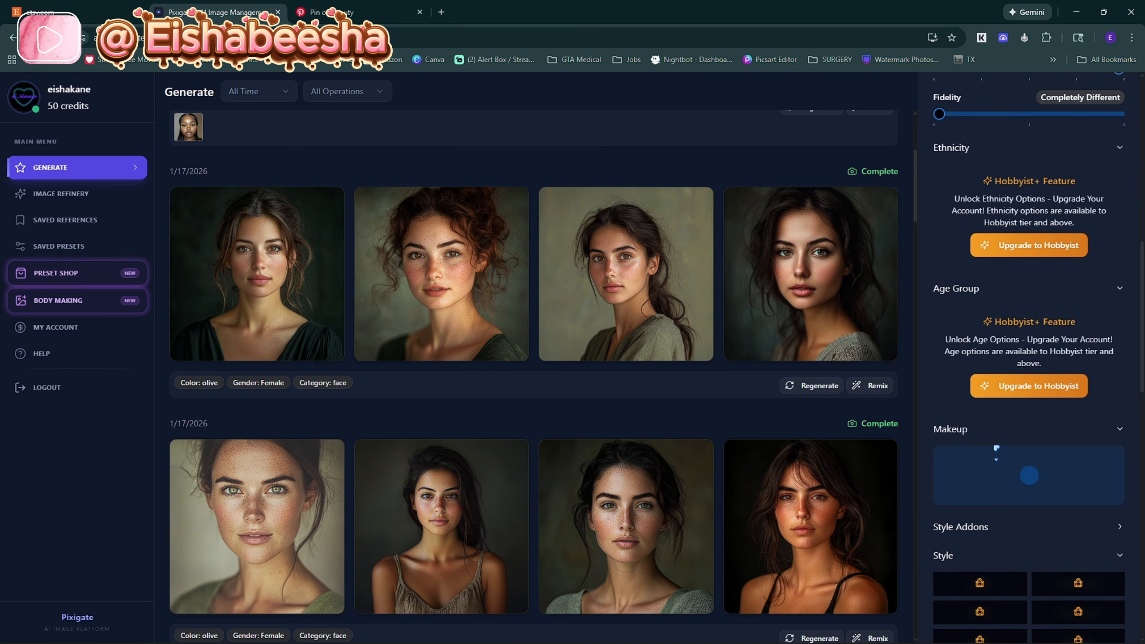
scroll(1003, 451, "down", 2)
left_click(1006, 491)
scroll(960, 519, "down", 3)
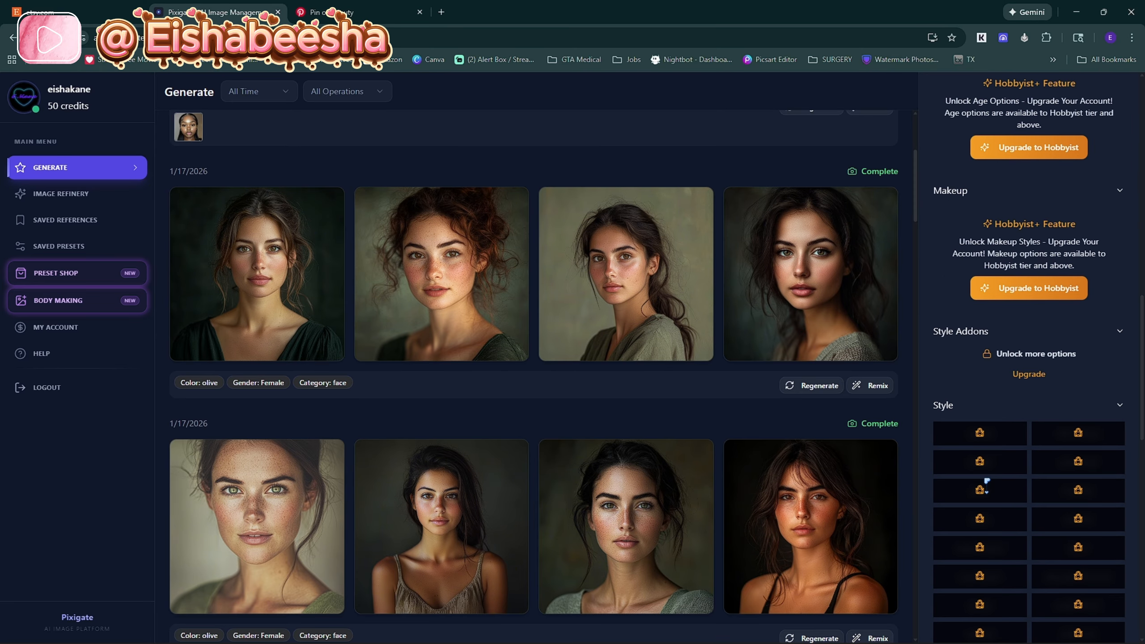
Step: Generate faces from the two image references using the chosen skin color, Female gender, Completely Altered variability and Completely Different fidelity
scroll(997, 419, "up", 1)
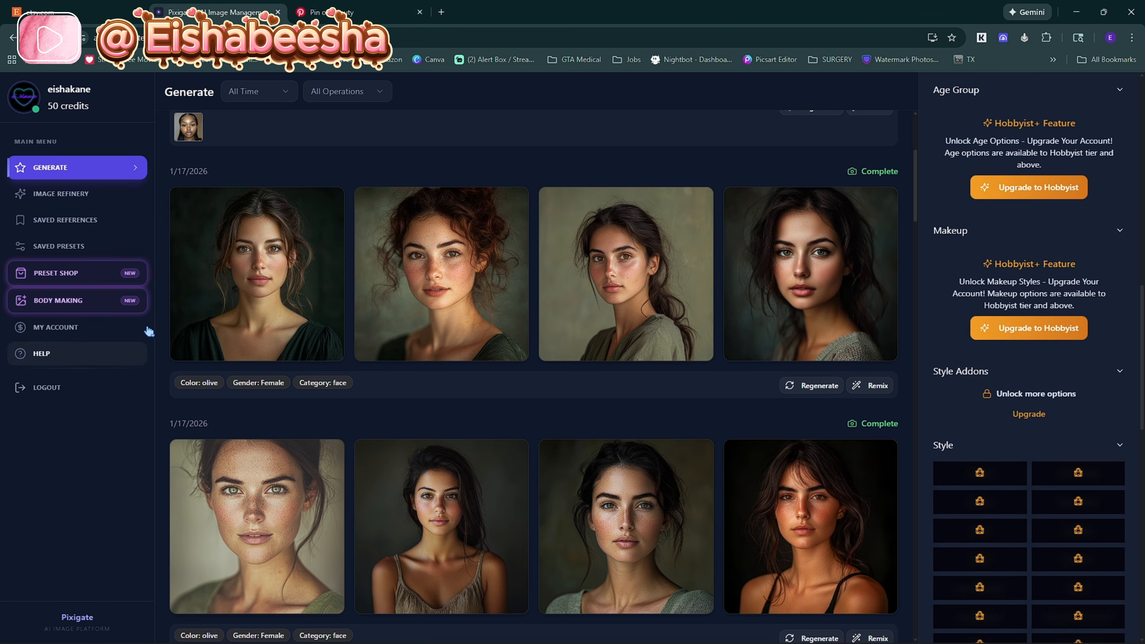
scroll(721, 467, "up", 5)
scroll(776, 451, "down", 1)
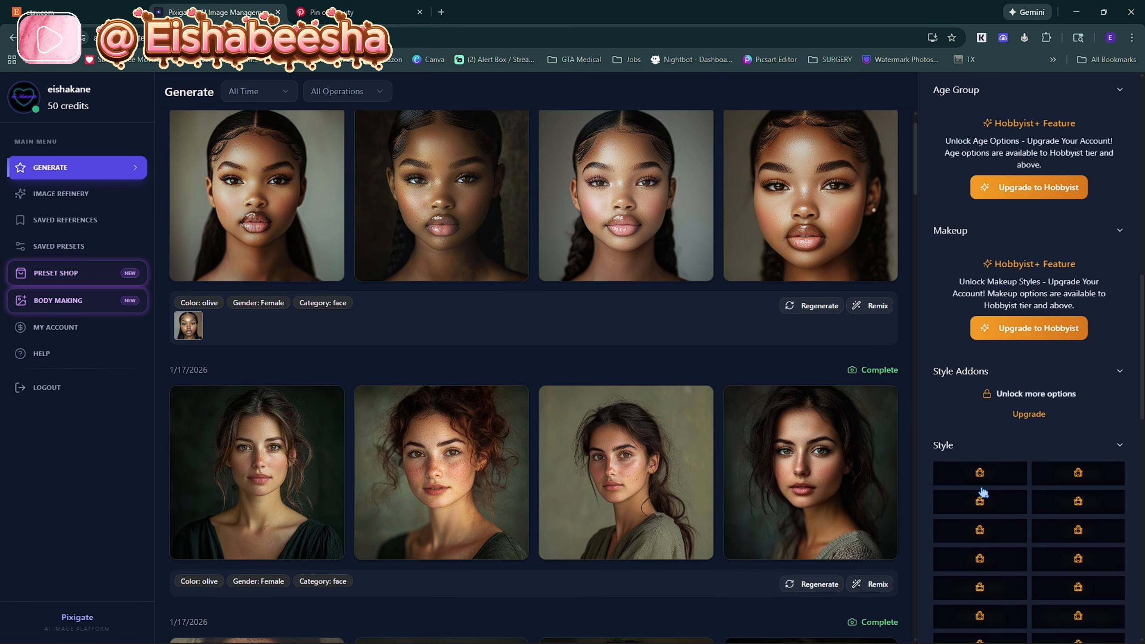
scroll(992, 451, "up", 8)
scroll(1020, 365, "up", 12)
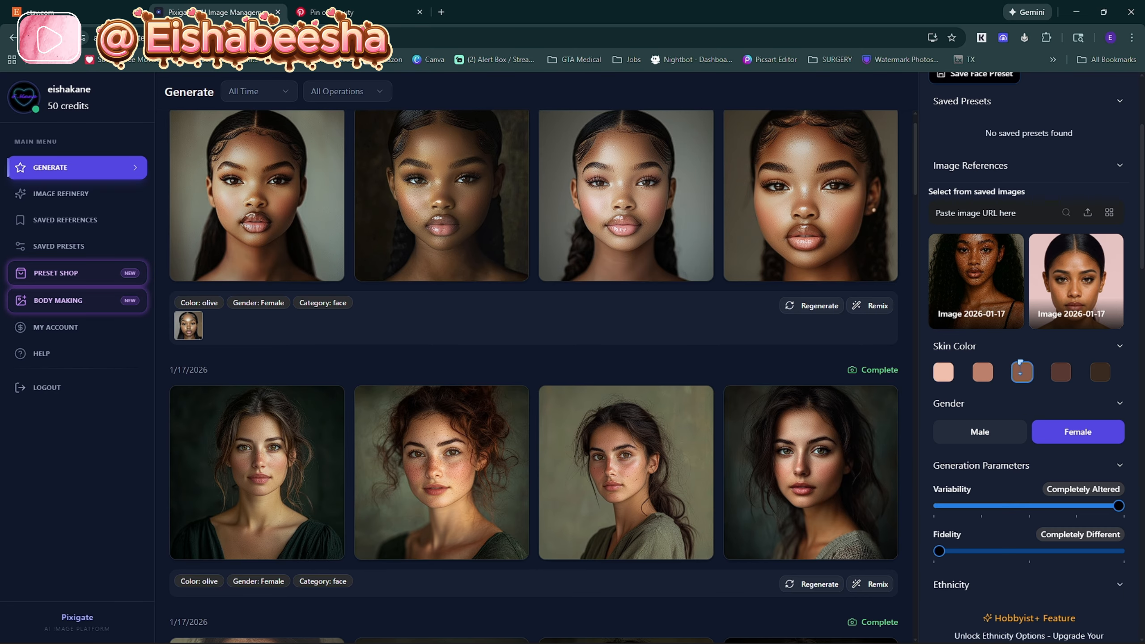
scroll(1023, 365, "down", 2)
scroll(1019, 406, "up", 2)
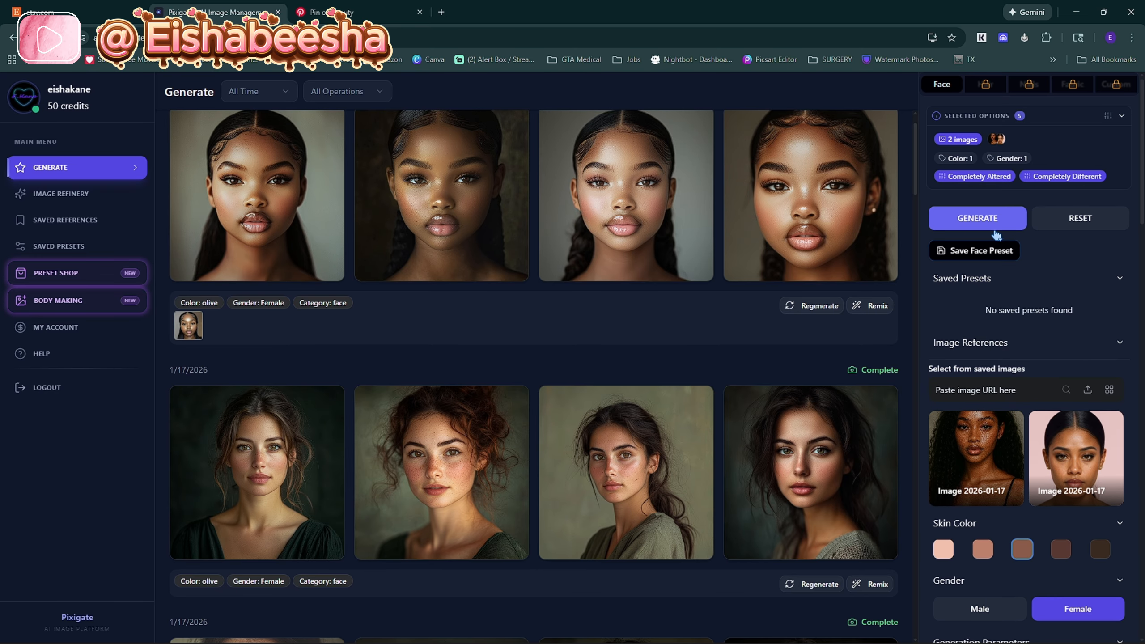
scroll(1010, 450, "down", 1)
scroll(1000, 478, "down", 1)
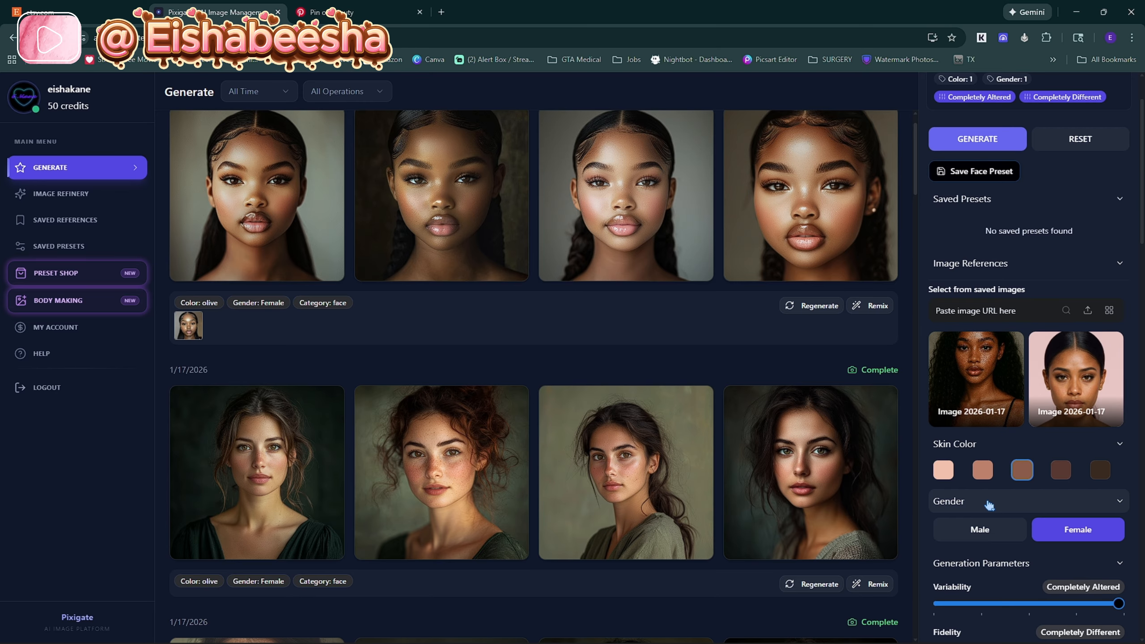
scroll(996, 496, "up", 1)
scroll(990, 391, "up", 1)
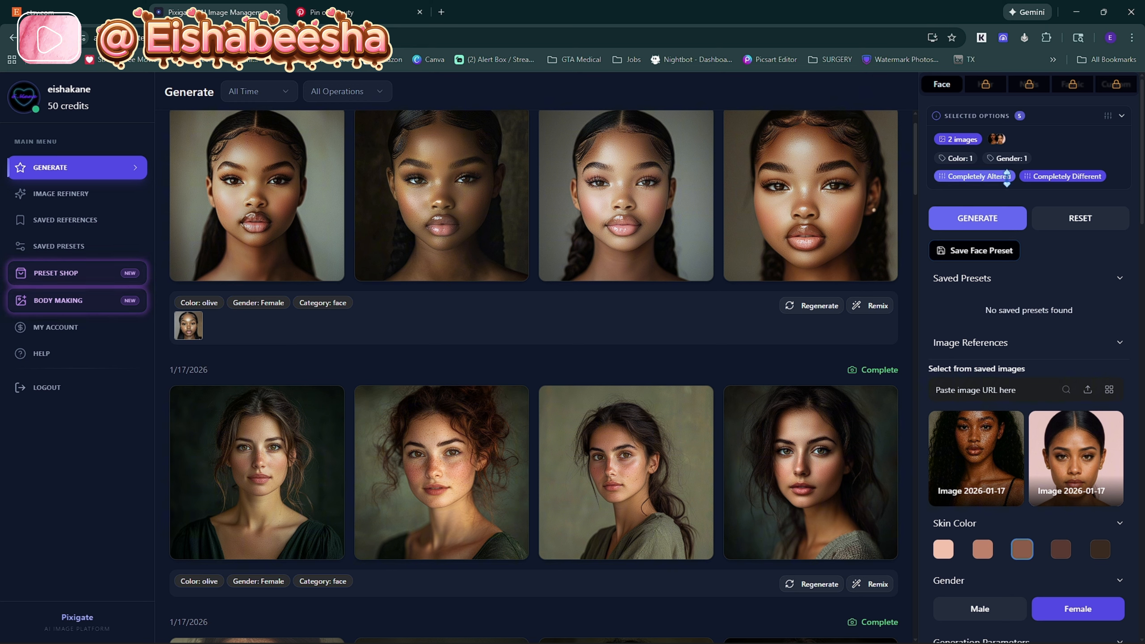
left_click(964, 221)
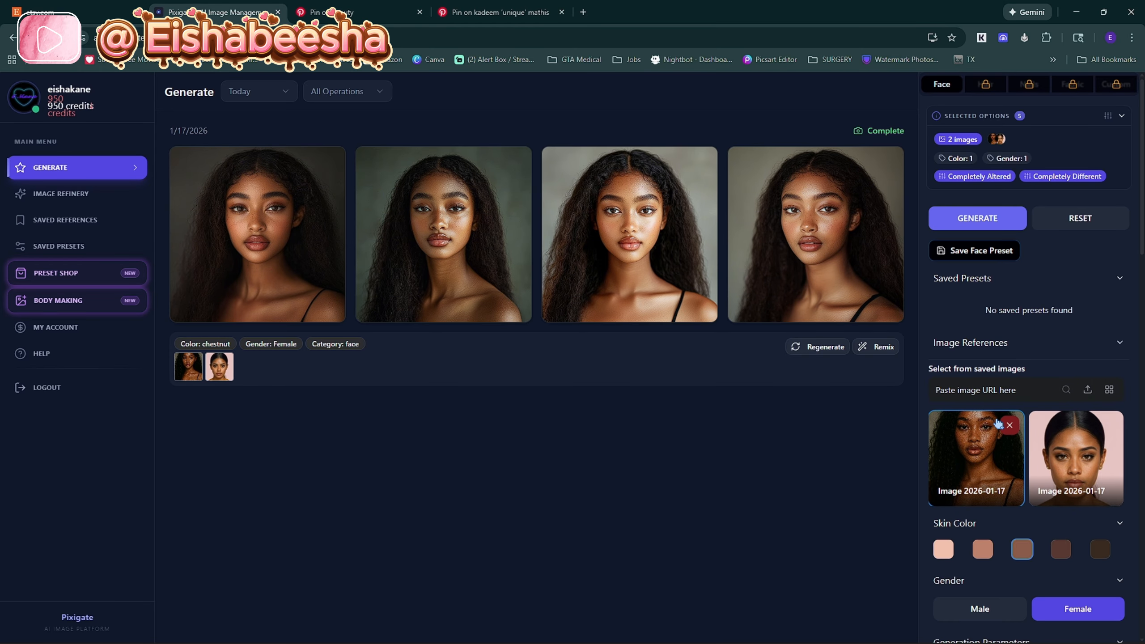
Step: In Generation Parameters, set Variability to Mixed and Fidelity to Somewhat Similar
scroll(993, 424, "down", 5)
scroll(981, 437, "down", 1)
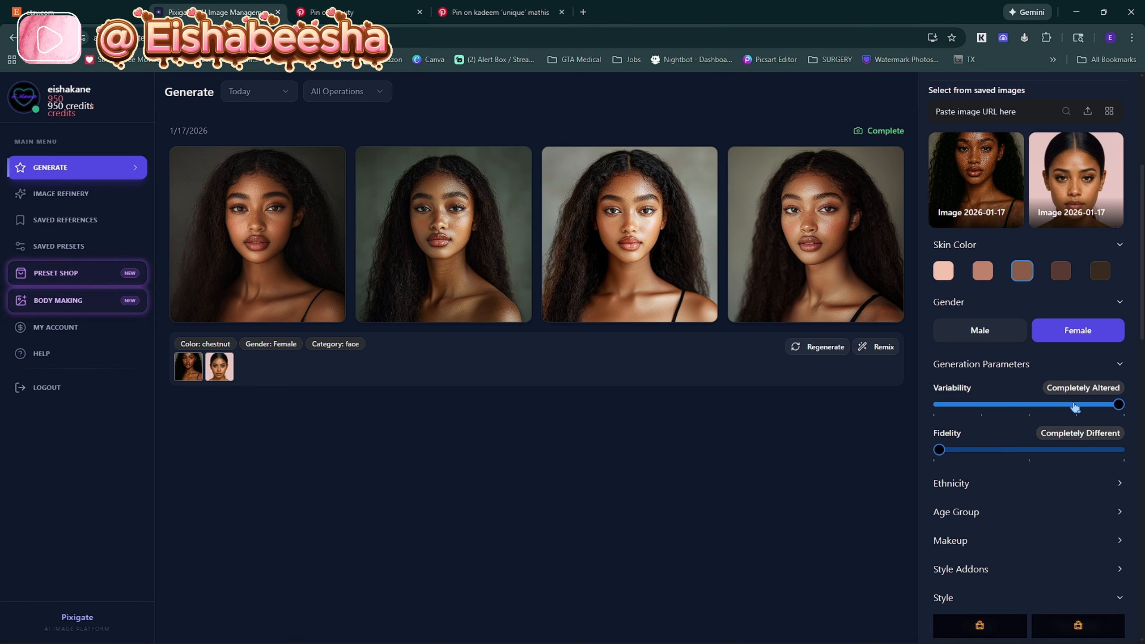
scroll(993, 443, "up", 2)
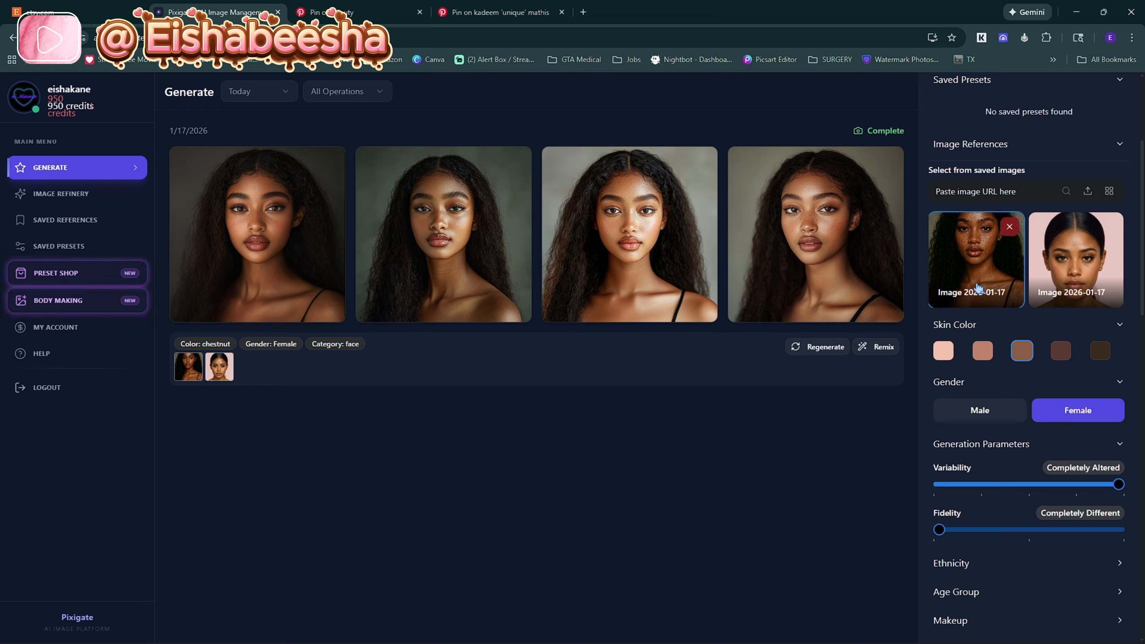
mouse_move(647, 238)
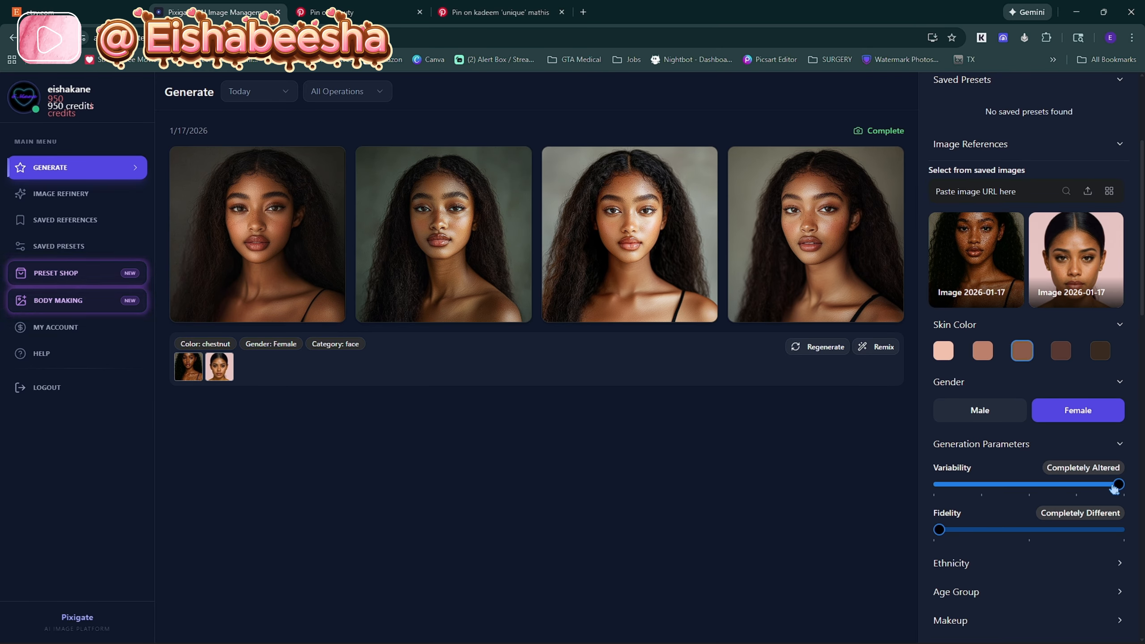
left_click_drag(1114, 488, 976, 485)
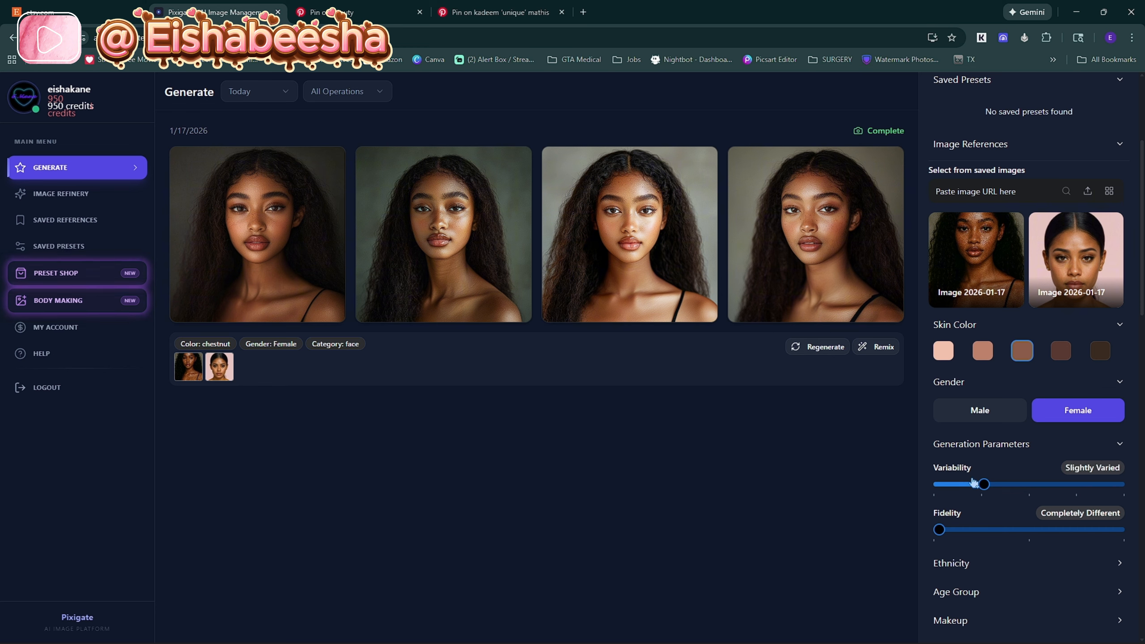
left_click(1008, 484)
left_click(1015, 532)
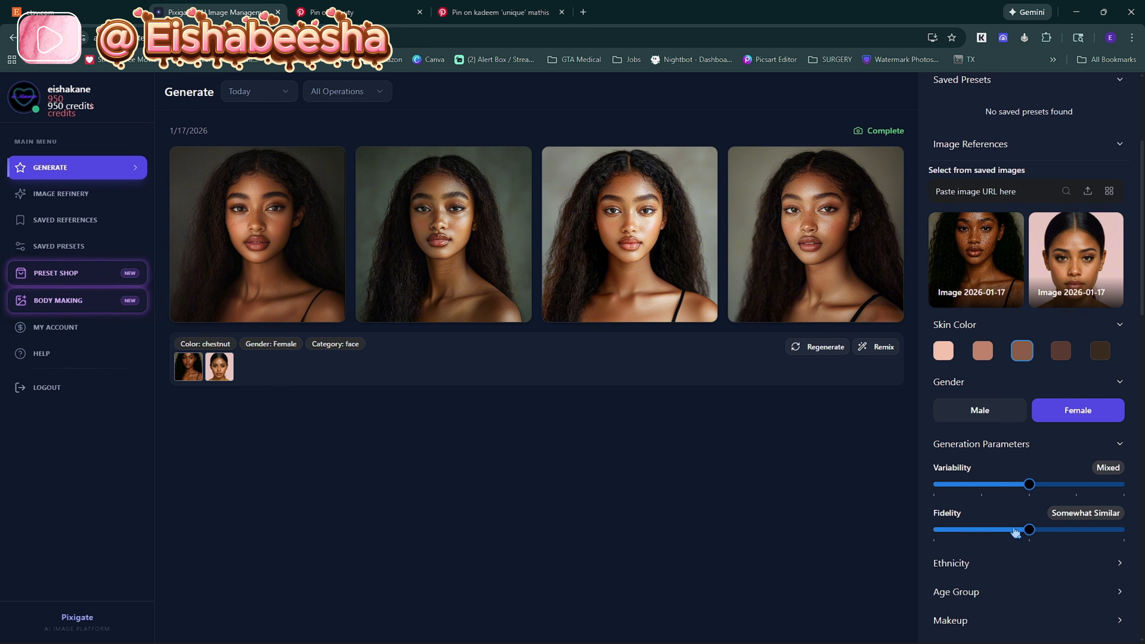
left_click(1099, 531)
left_click(1046, 536)
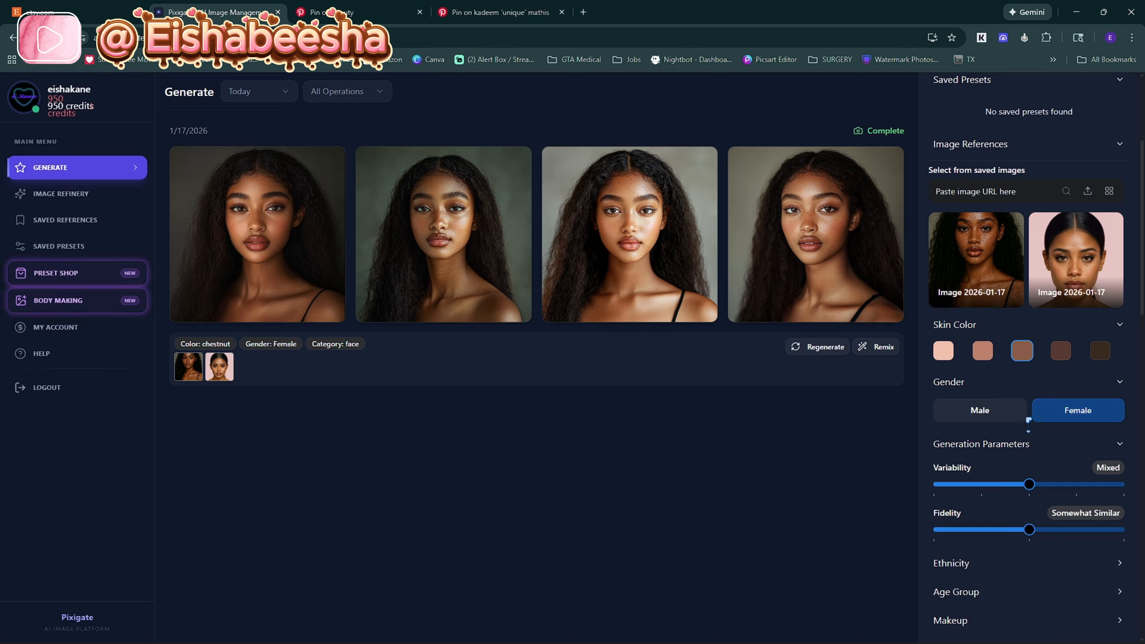
Step: Generate another batch of faces with the Mixed and Somewhat Similar settings
scroll(1005, 413, "down", 2)
scroll(997, 350, "up", 5)
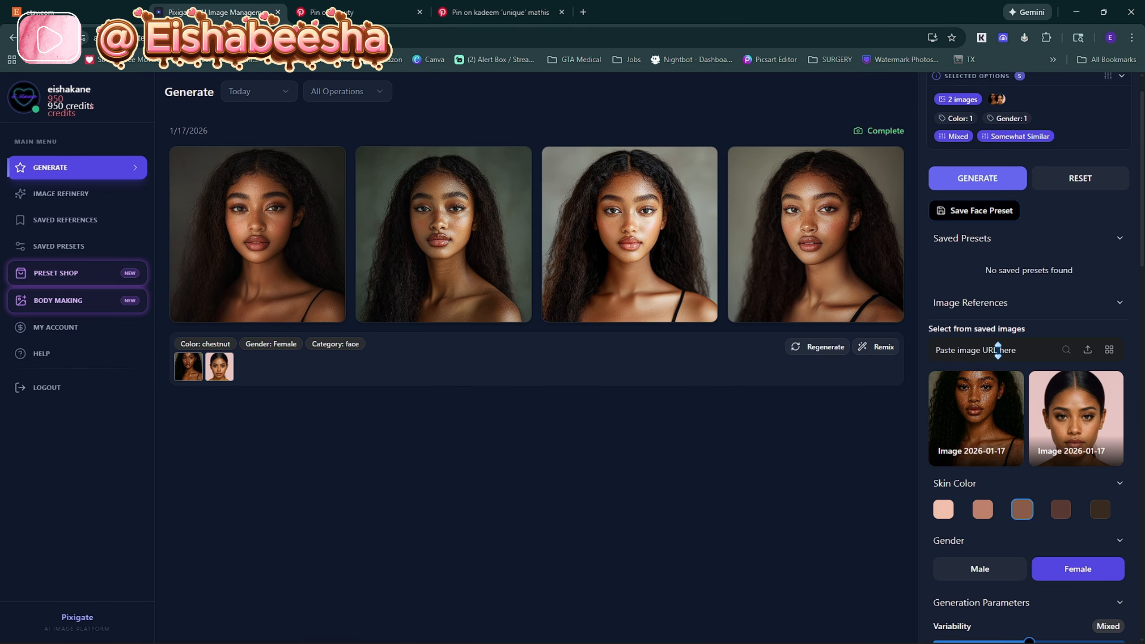
scroll(997, 350, "down", 4)
scroll(996, 225, "up", 3)
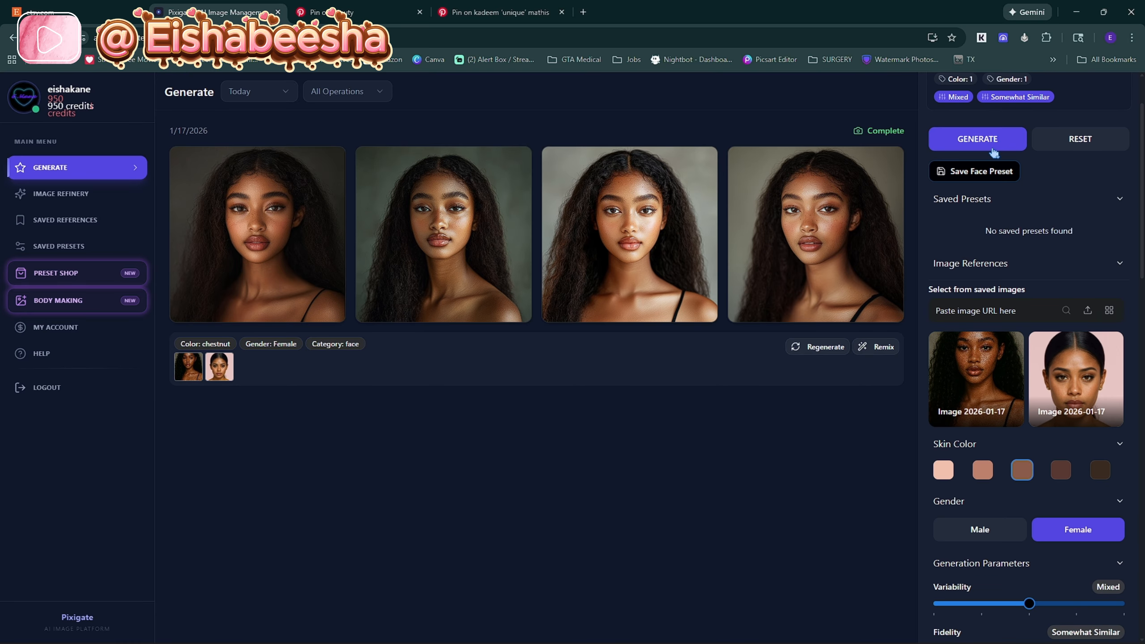
left_click(977, 140)
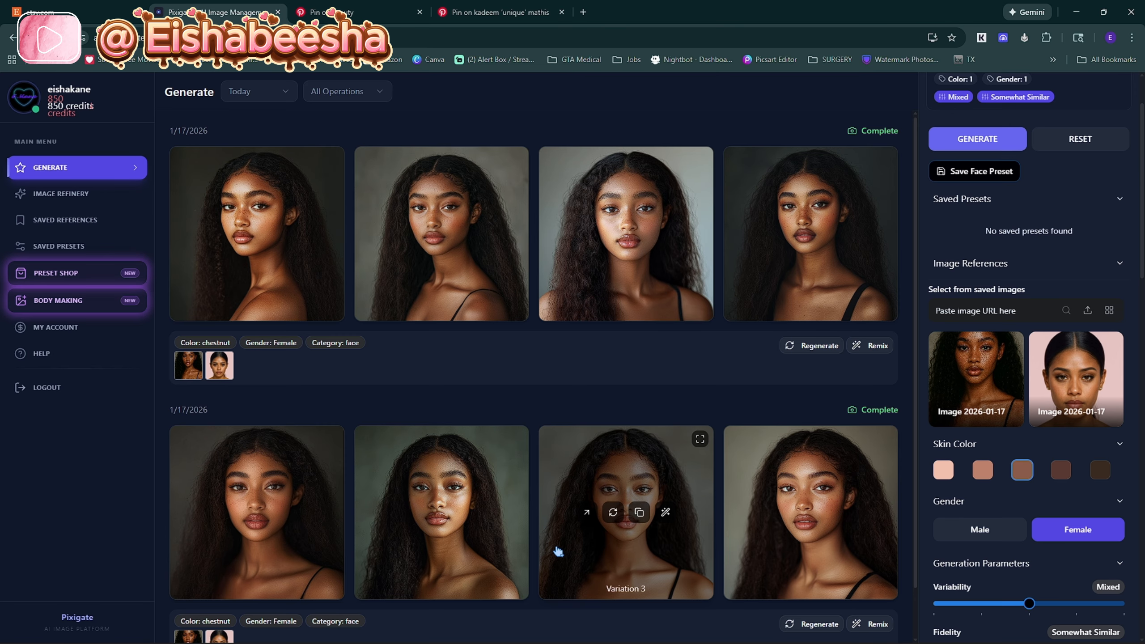
Step: Set the skin color to the first, lightest swatch, Variability to Unchanged and Fidelity to Identical
scroll(802, 271, "down", 1)
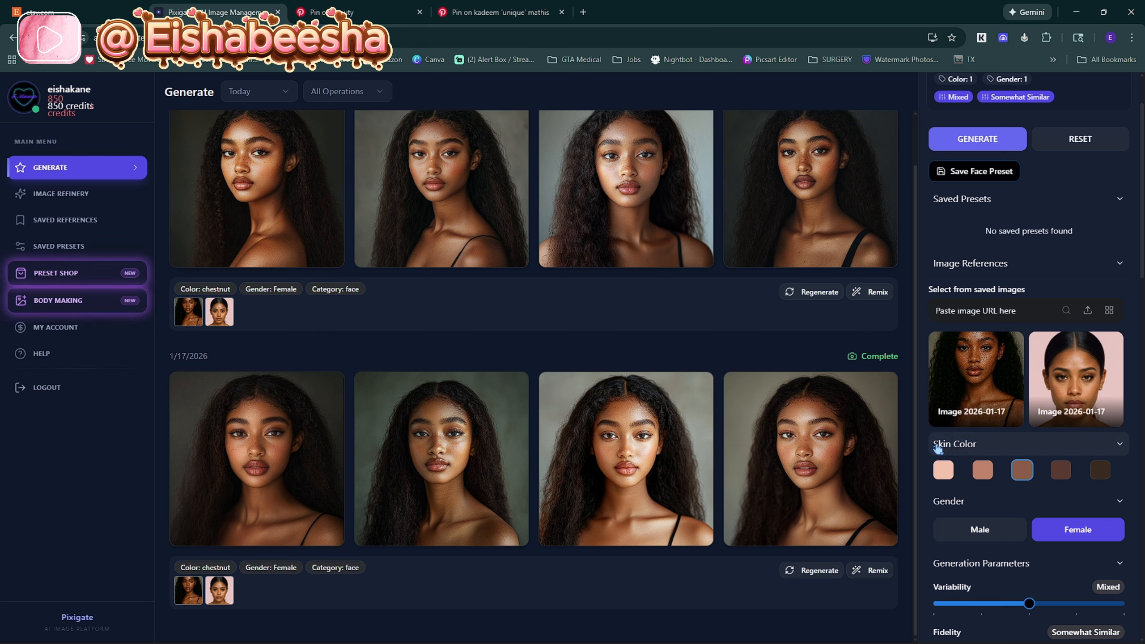
left_click(949, 473)
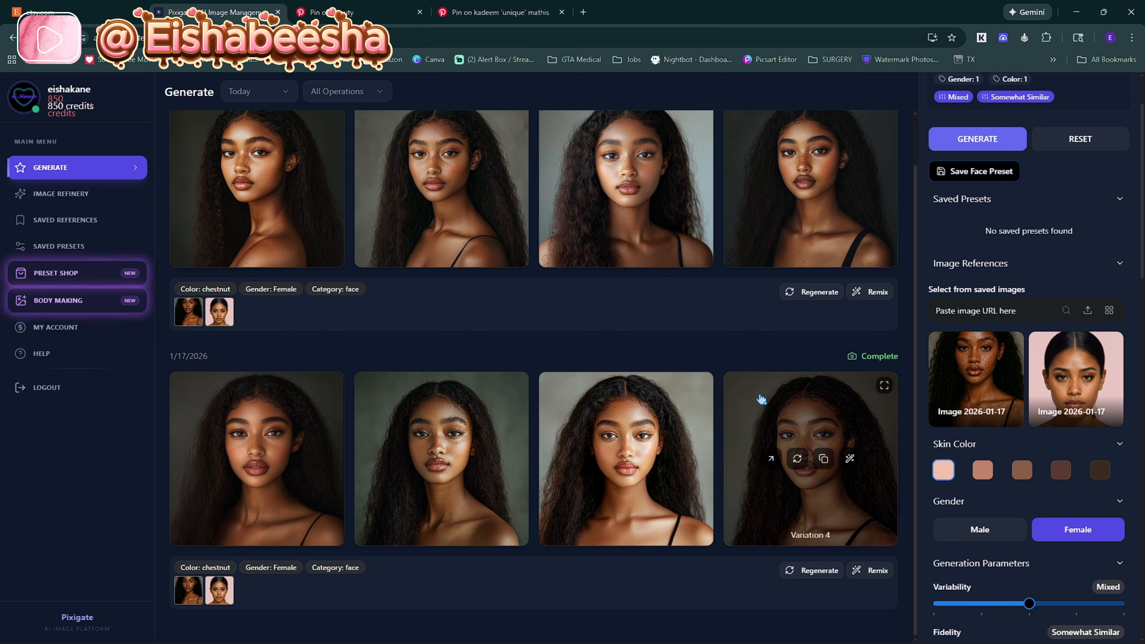
scroll(1027, 518, "down", 2)
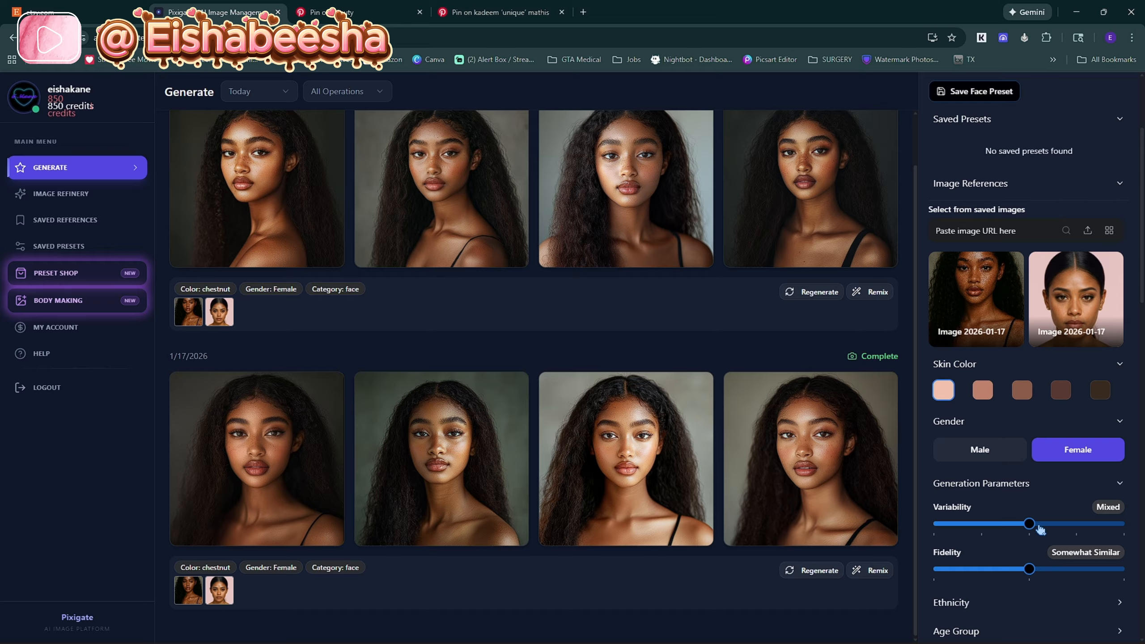
left_click_drag(1047, 525, 886, 519)
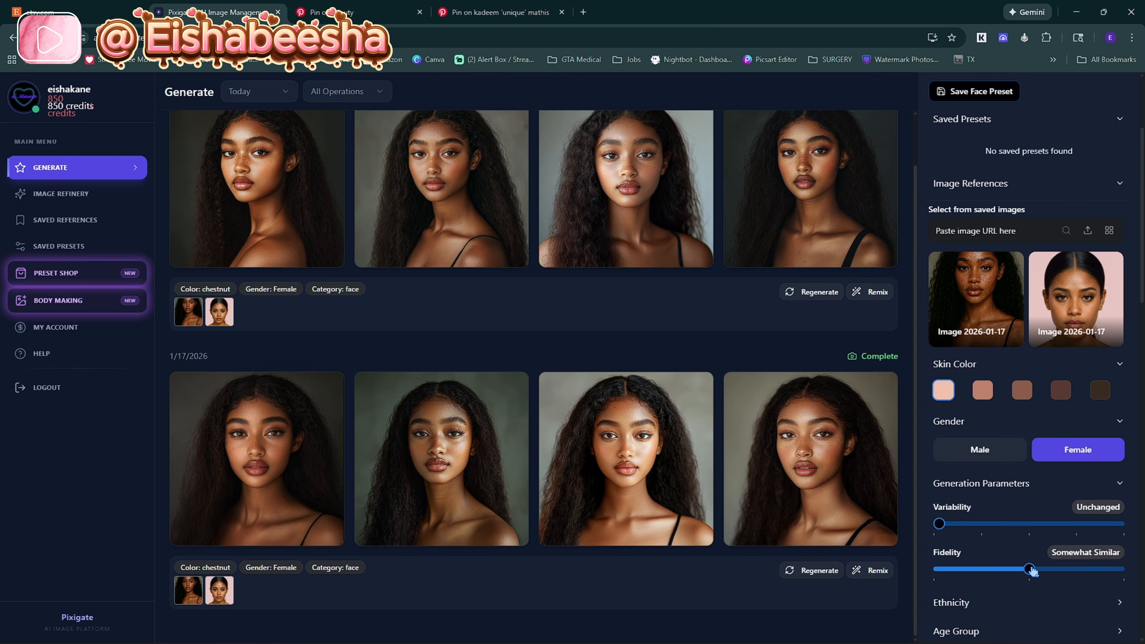
left_click_drag(1033, 571, 1120, 570)
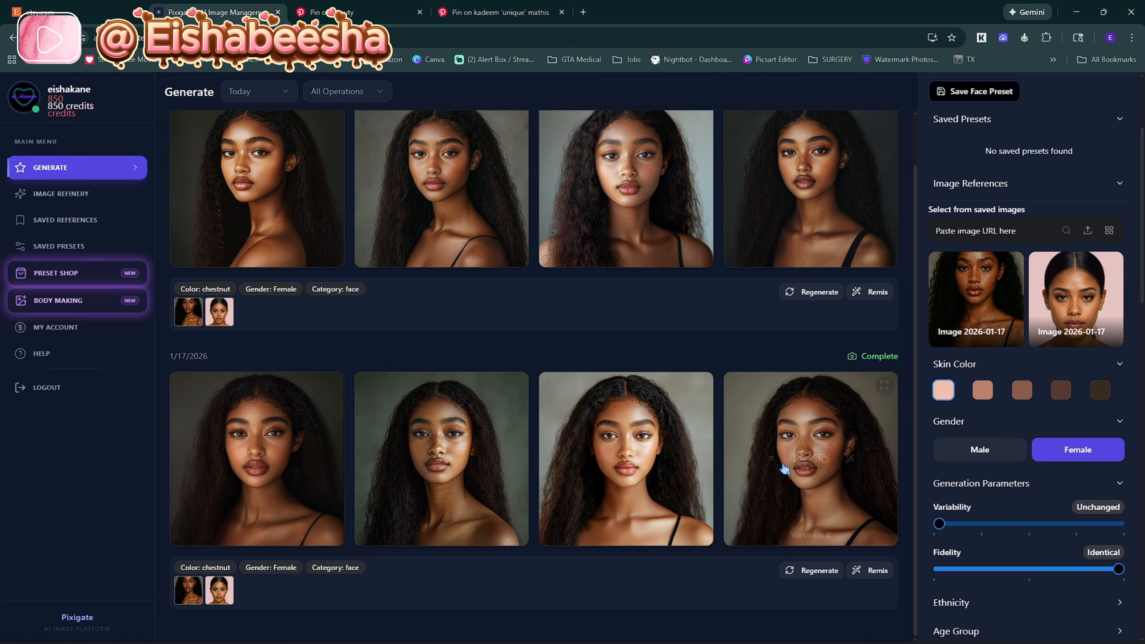
Step: Generate a batch of faces with the lightest skin color and the Unchanged and Identical settings
scroll(1009, 299, "down", 5)
scroll(990, 249, "up", 4)
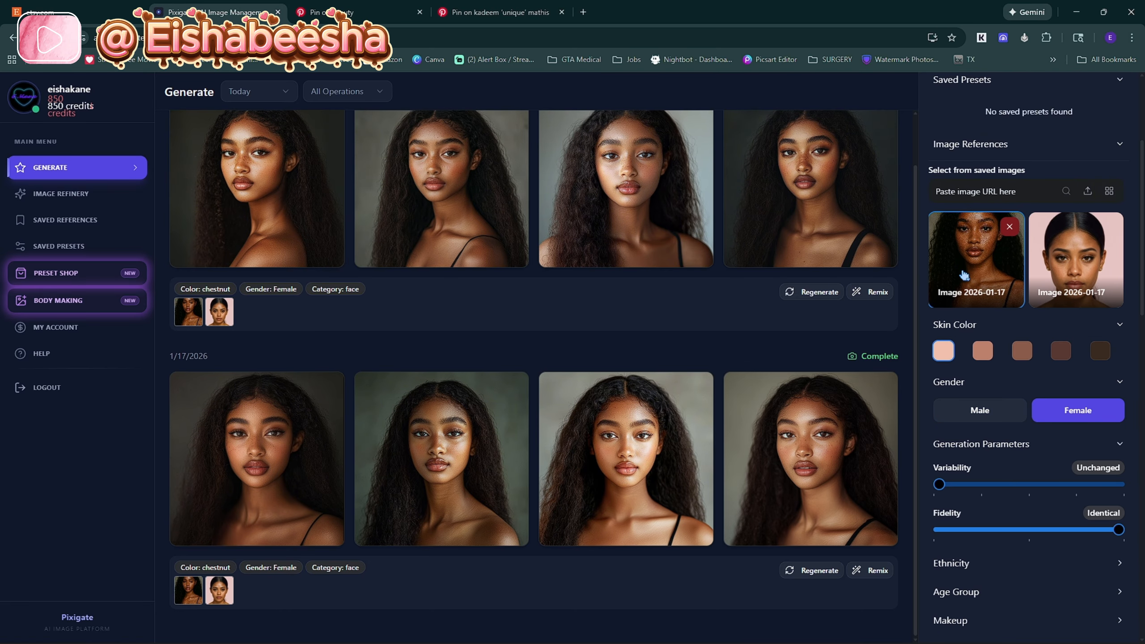
scroll(964, 275, "up", 4)
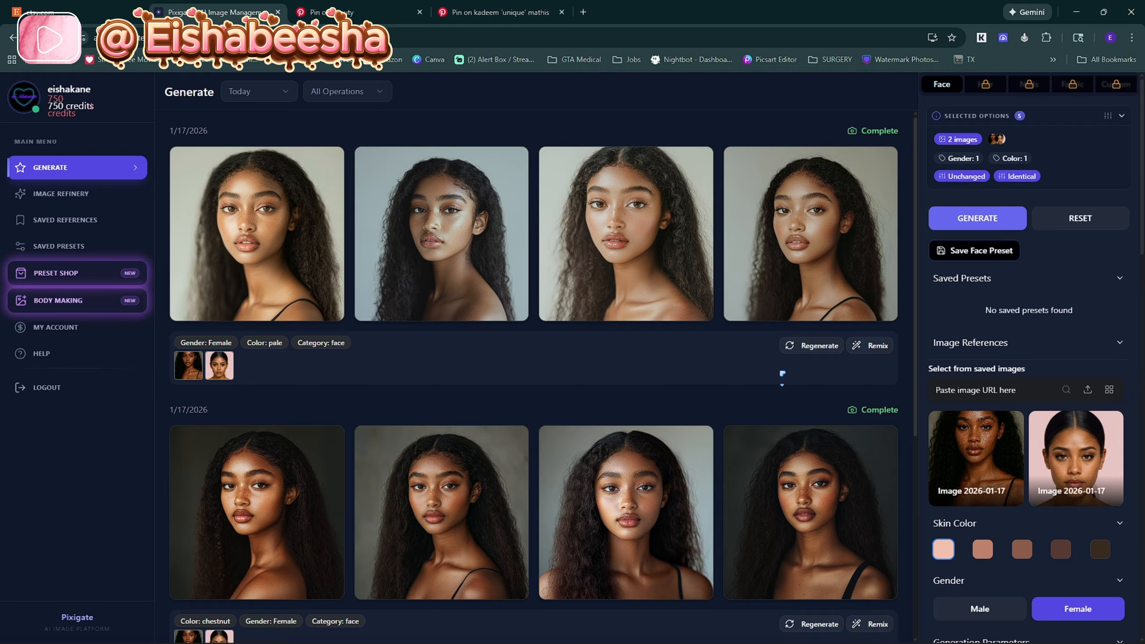
Step: Compare the faces in the three batches generated from the two portrait references
scroll(631, 424, "down", 5)
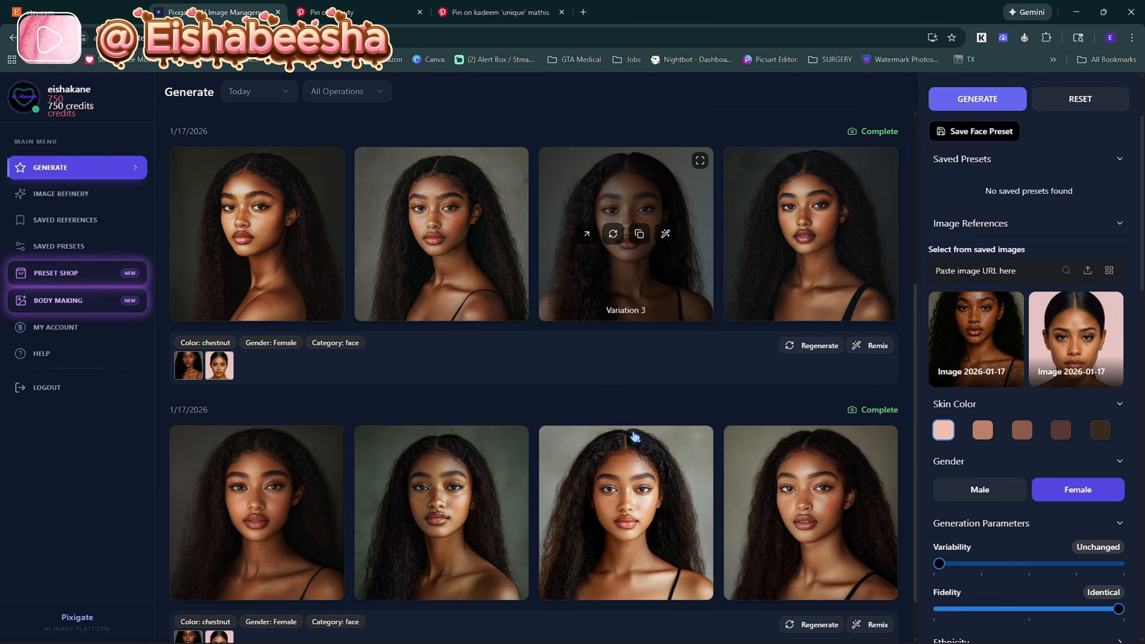
scroll(504, 434, "down", 1)
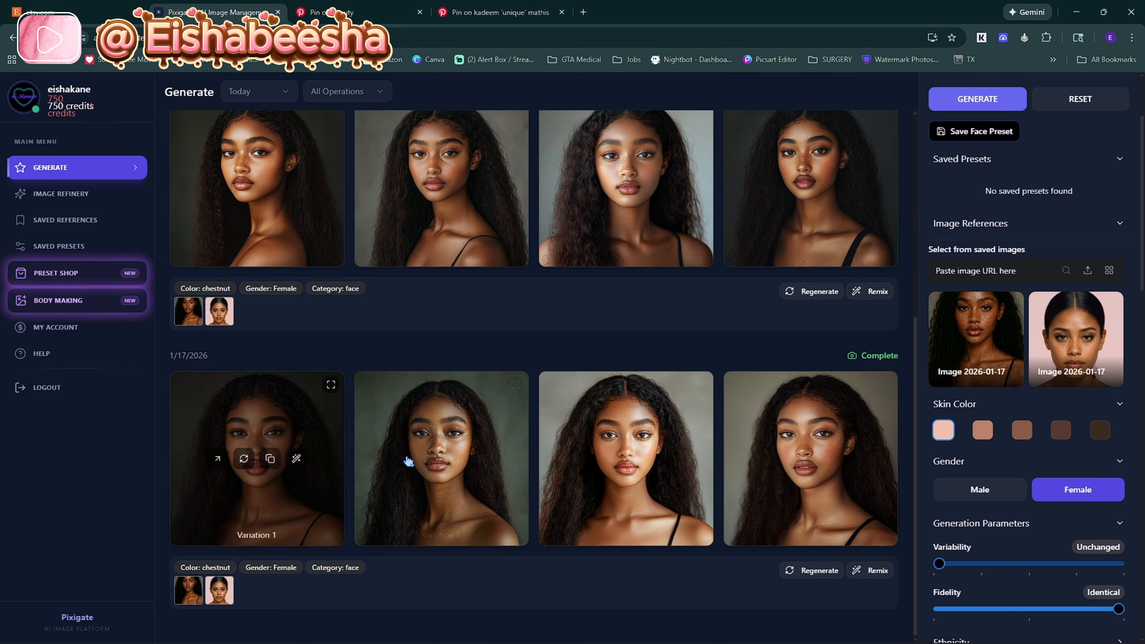
scroll(408, 461, "up", 6)
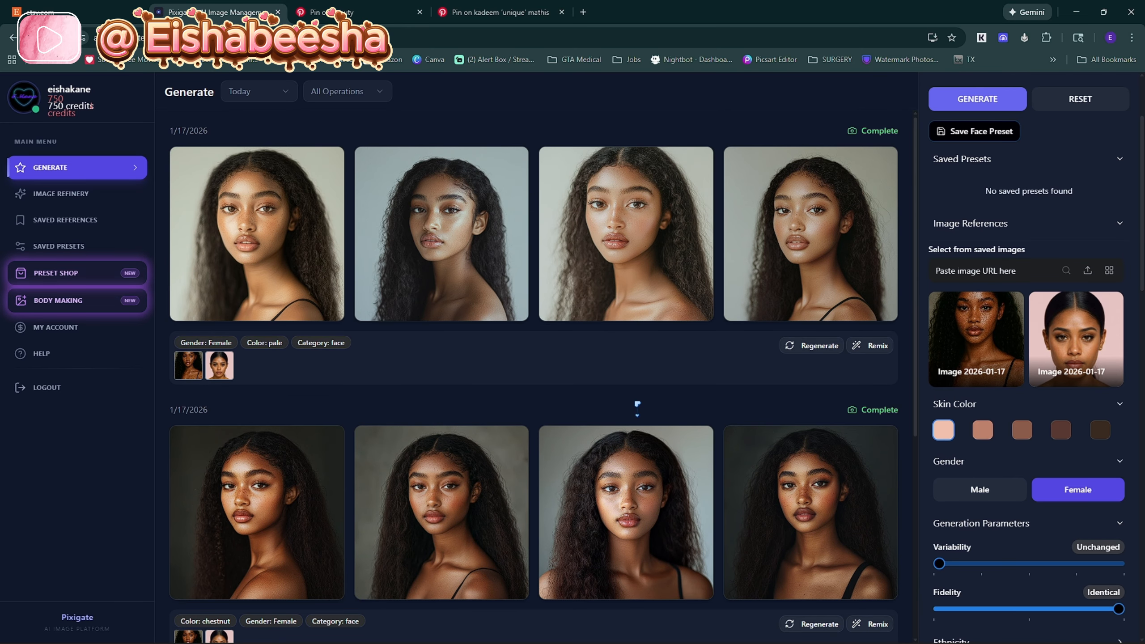
scroll(530, 397, "down", 6)
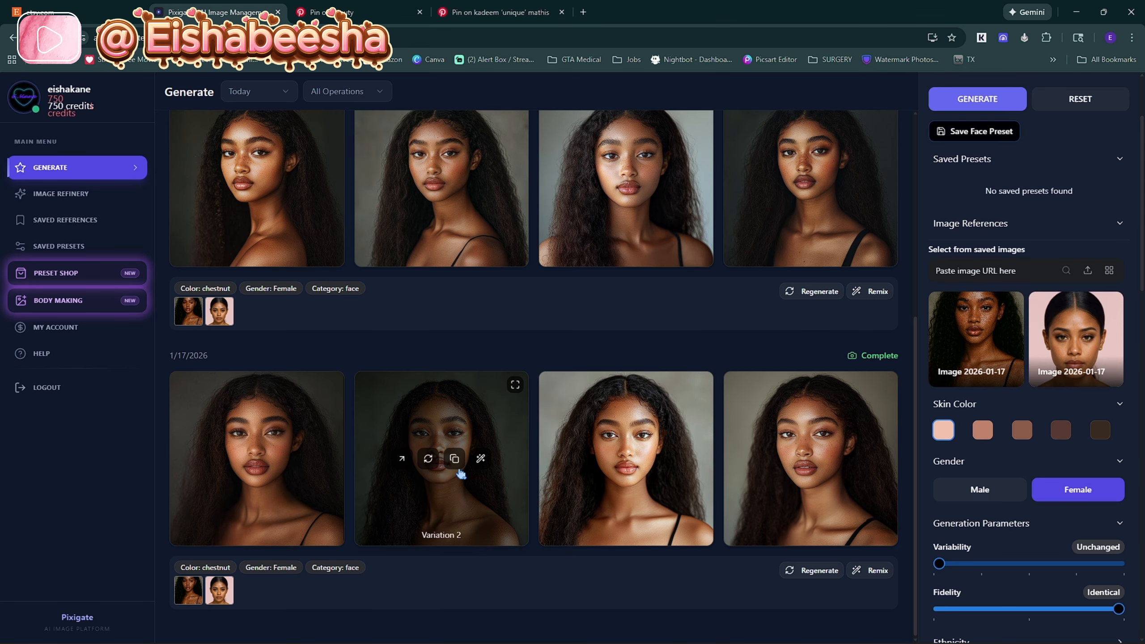
scroll(461, 473, "up", 2)
scroll(485, 396, "down", 2)
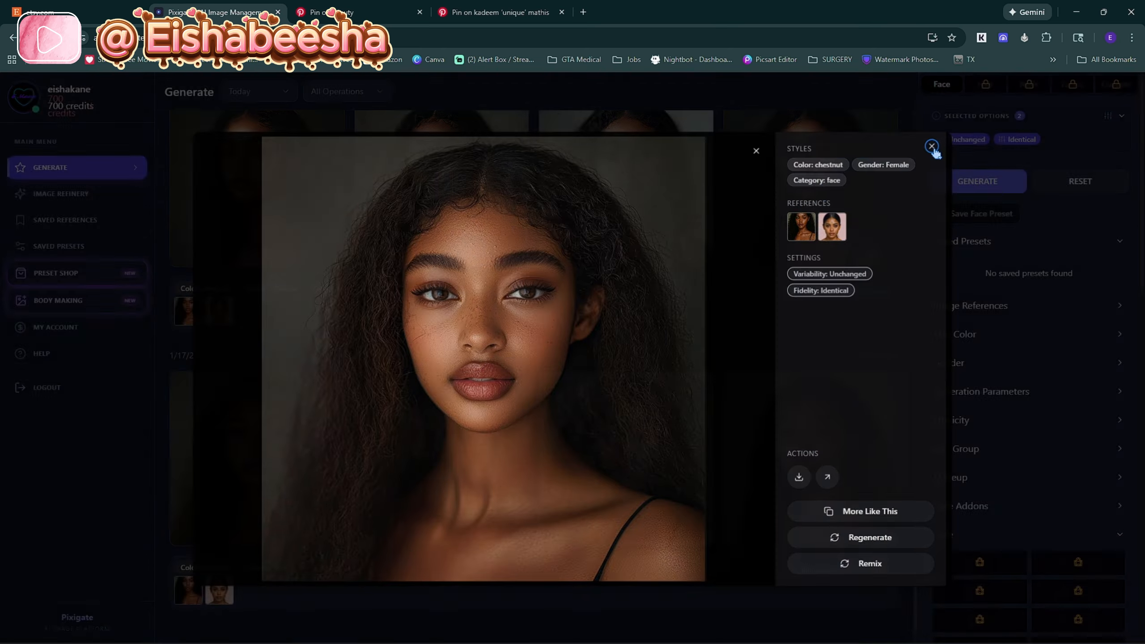
Step: Open the first face of the earliest chestnut batch as a full-size image and copy its image address
left_click(932, 146)
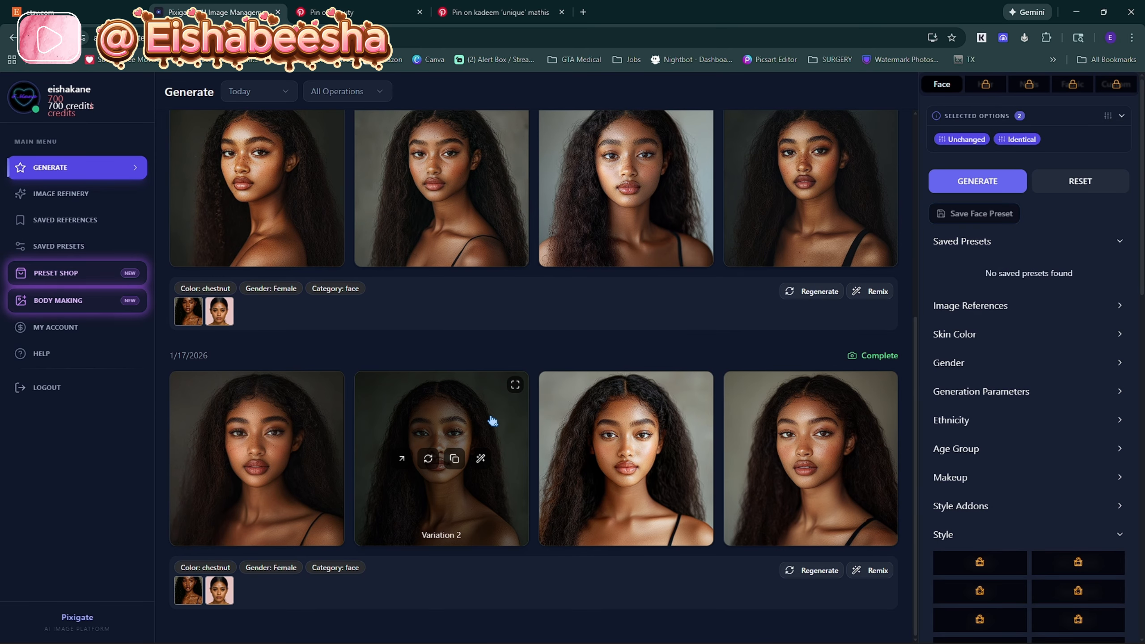
left_click(282, 416)
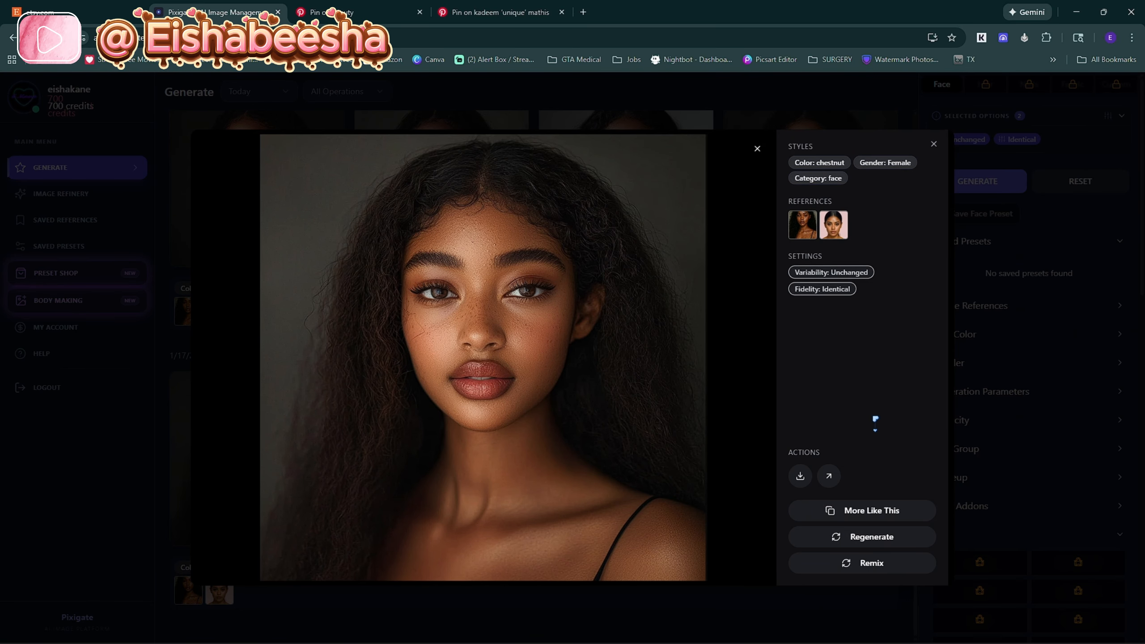
left_click(800, 476)
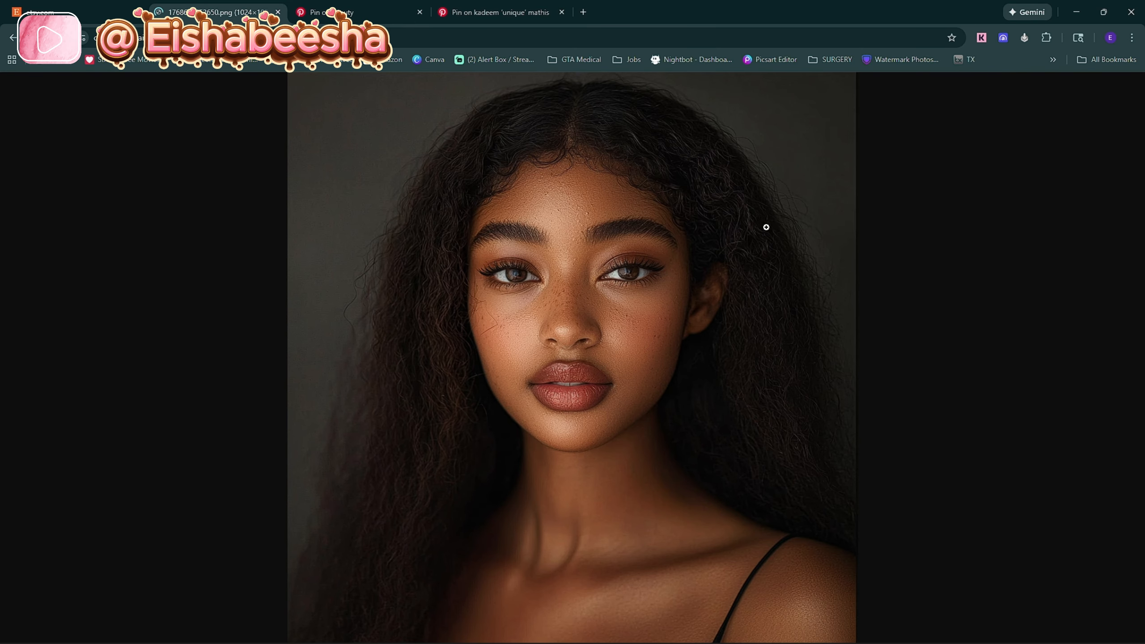
right_click(579, 244)
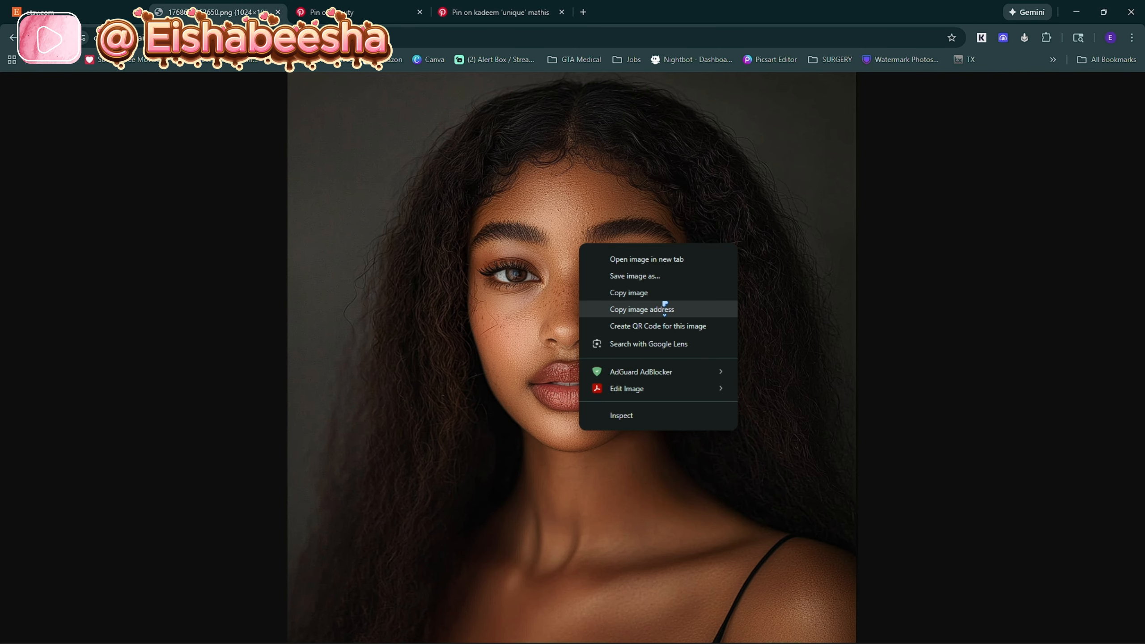
left_click(671, 309)
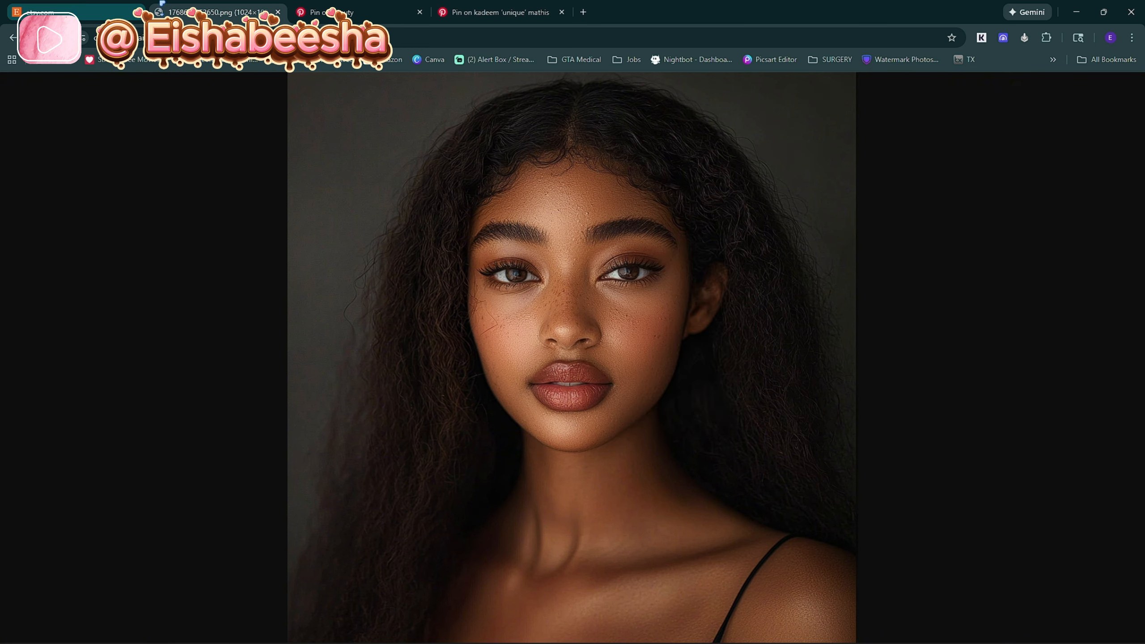
Step: Load the copied face image address into Image Refinery as the uploaded image and dismiss the Malwarebytes notification
left_click(12, 37)
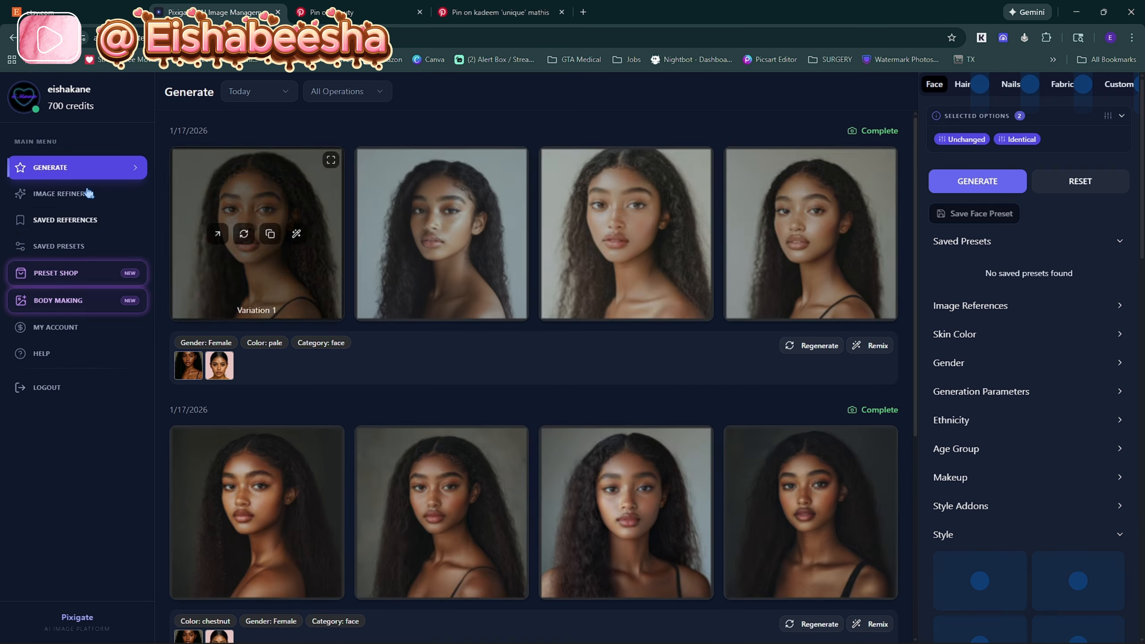
left_click(63, 198)
left_click(1003, 145)
right_click(1003, 145)
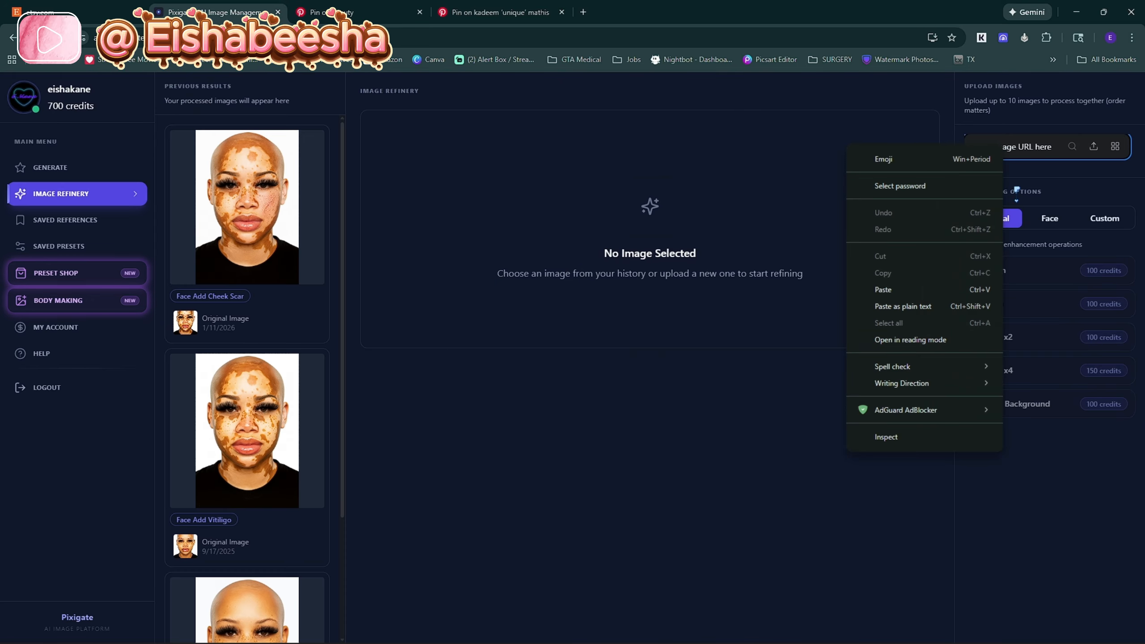
left_click(901, 292)
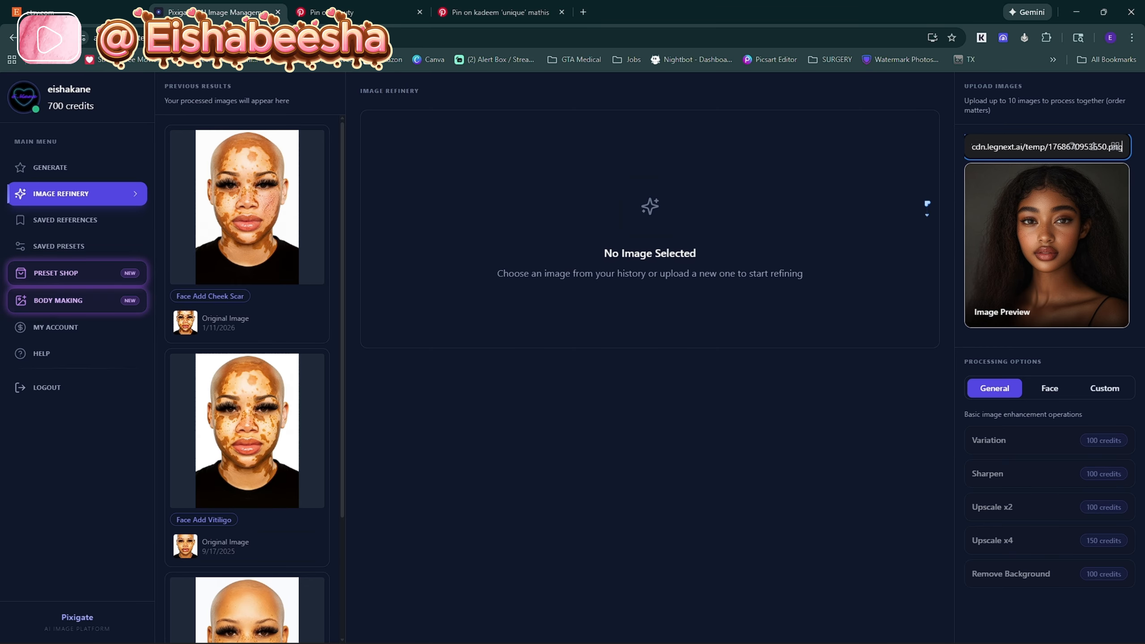
left_click(1023, 254)
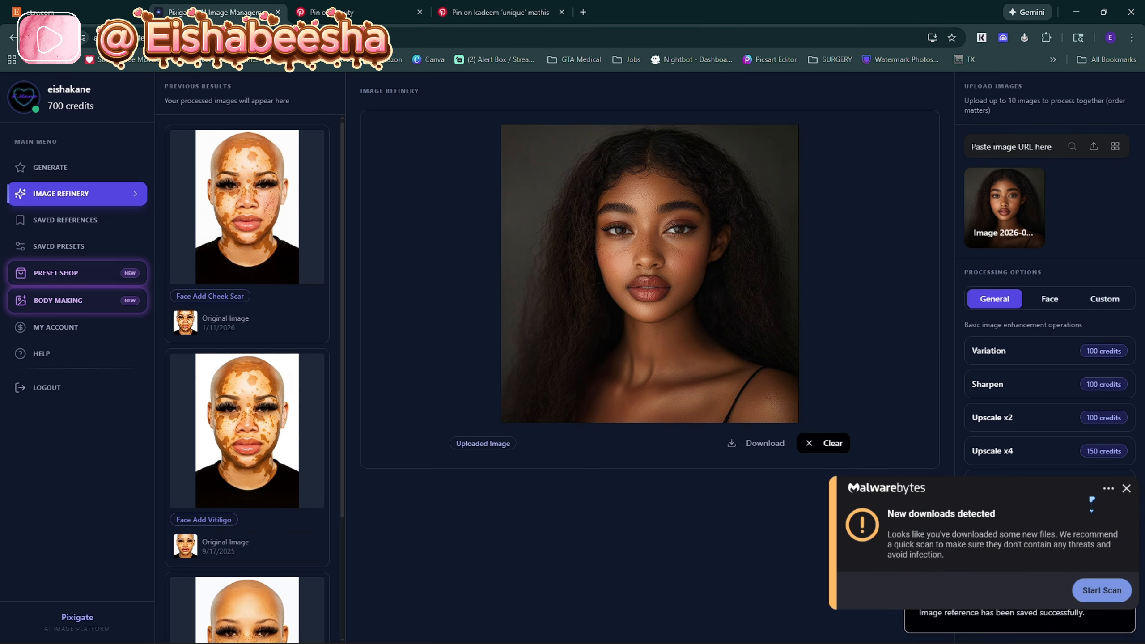
left_click(1127, 488)
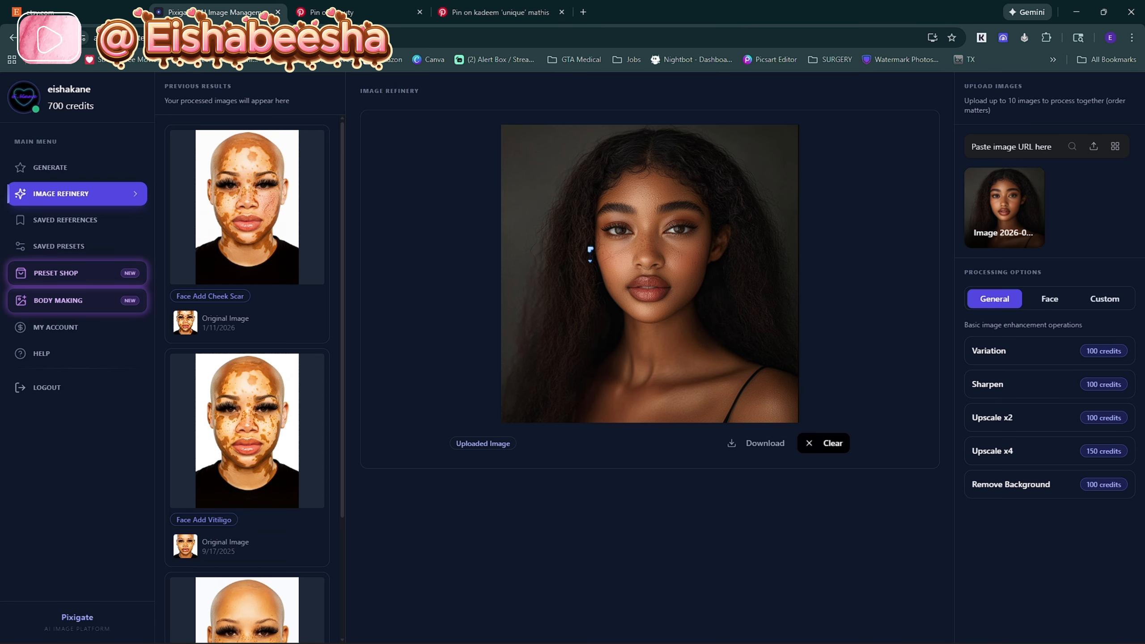
Step: Review the Face processing options for Enhance, Restore and Expression, and the Custom processing option
left_click(1057, 303)
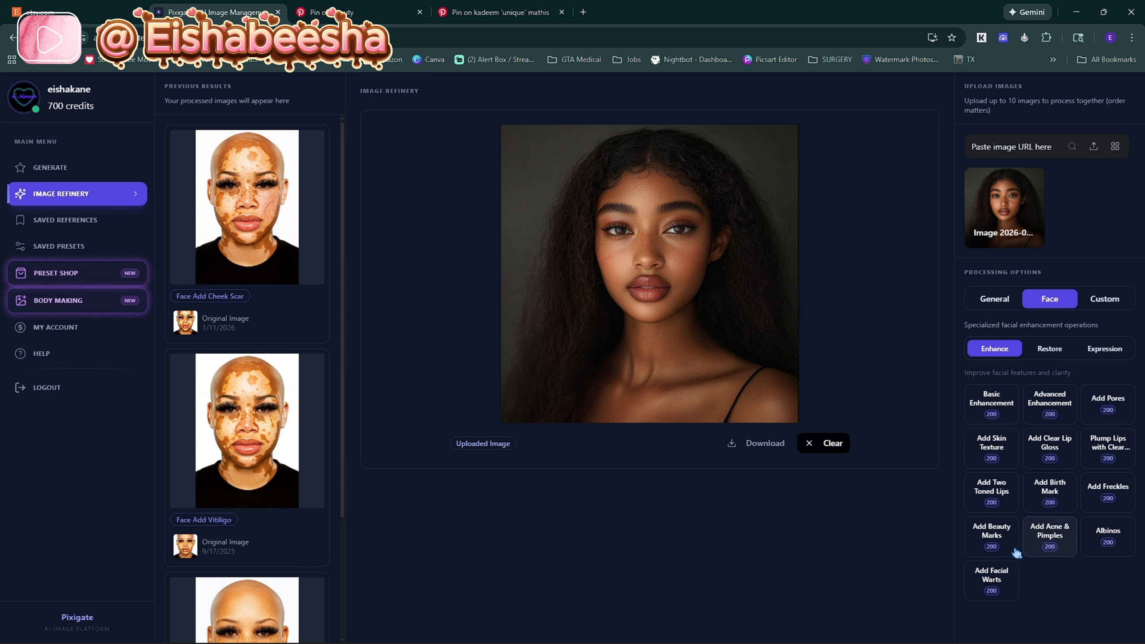
left_click(1065, 348)
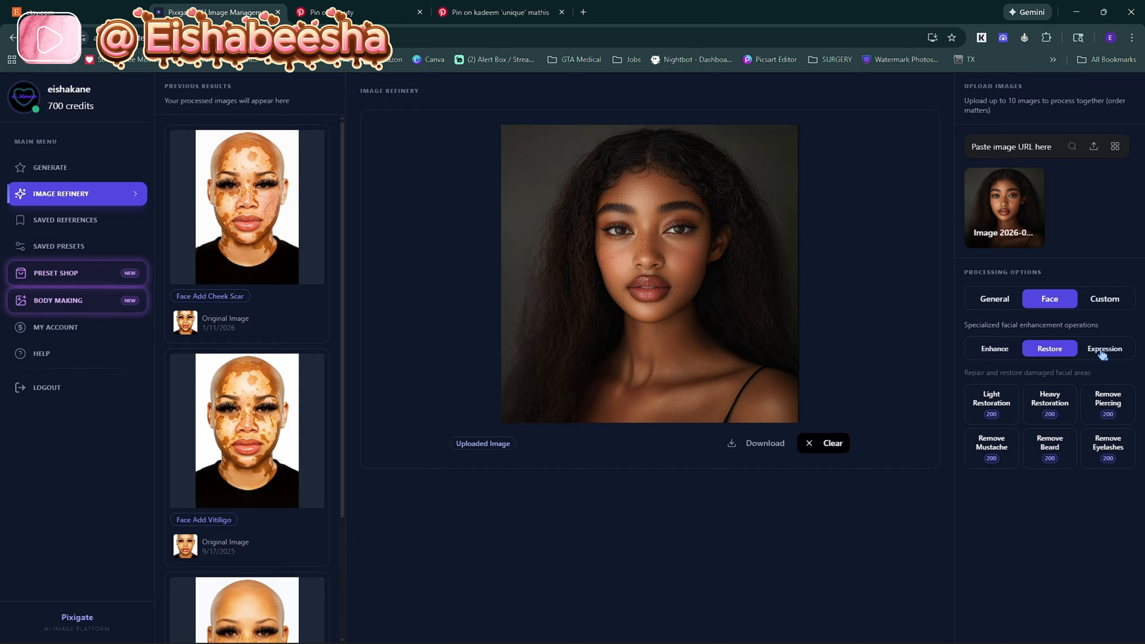
left_click(1089, 354)
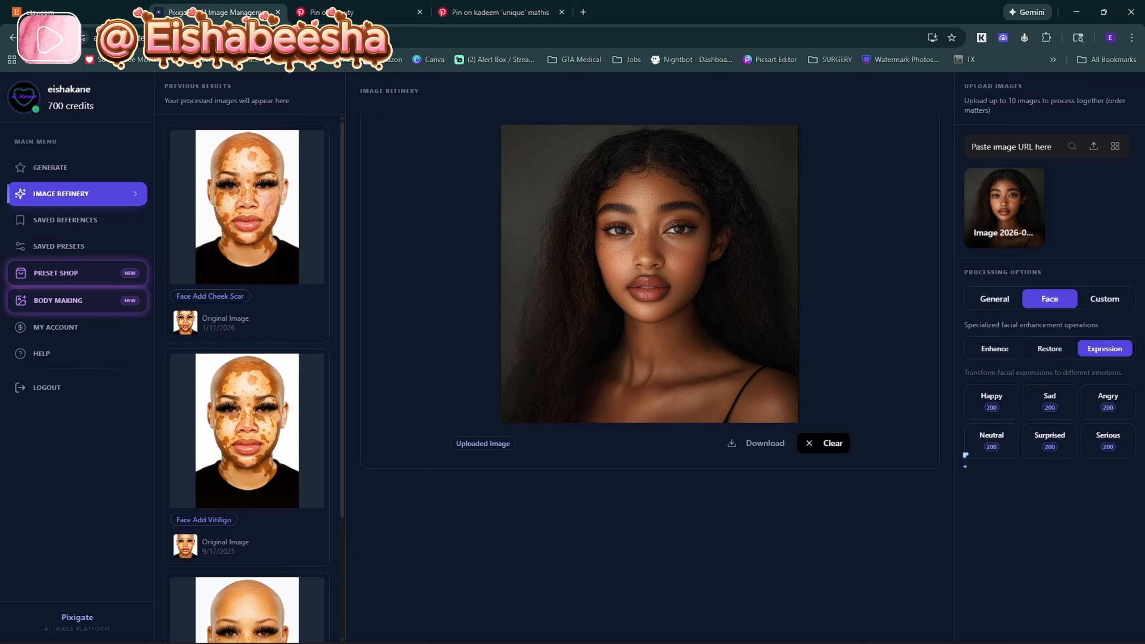
left_click(1096, 311)
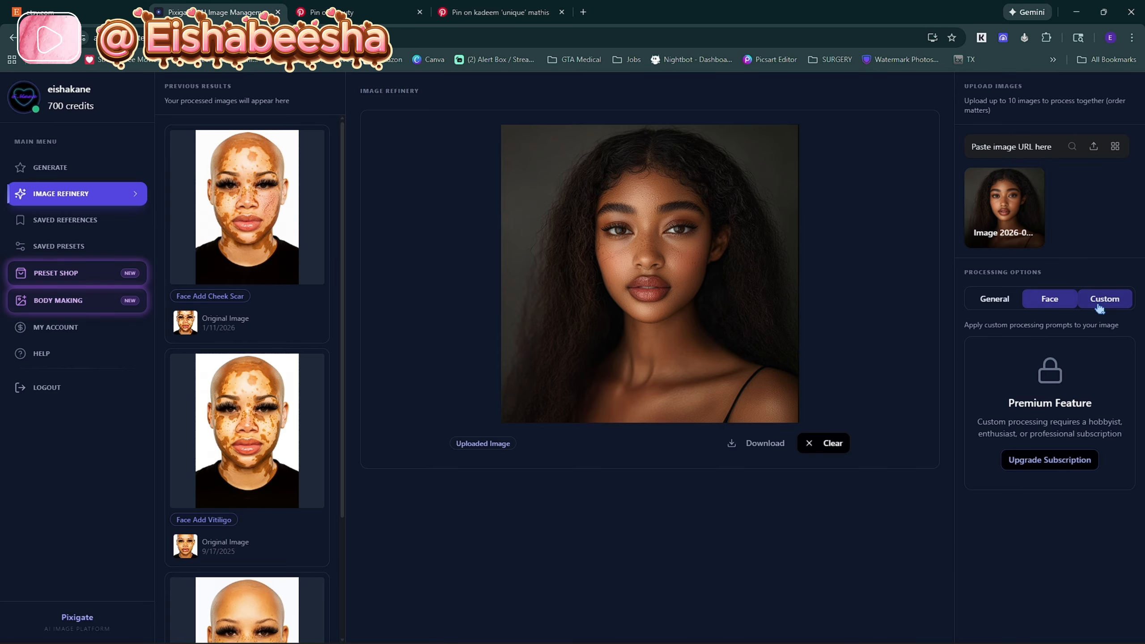
Step: Apply the Add Two Toned Lips face enhancement to the uploaded portrait and open the processed result with its face enhancement options
left_click(1049, 300)
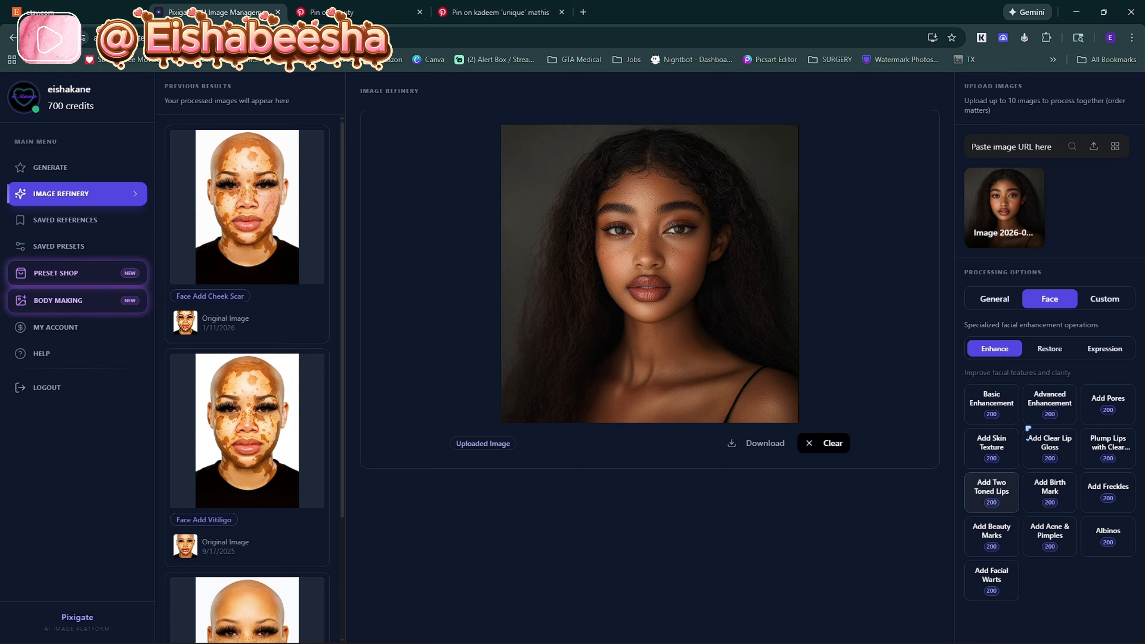
left_click(992, 499)
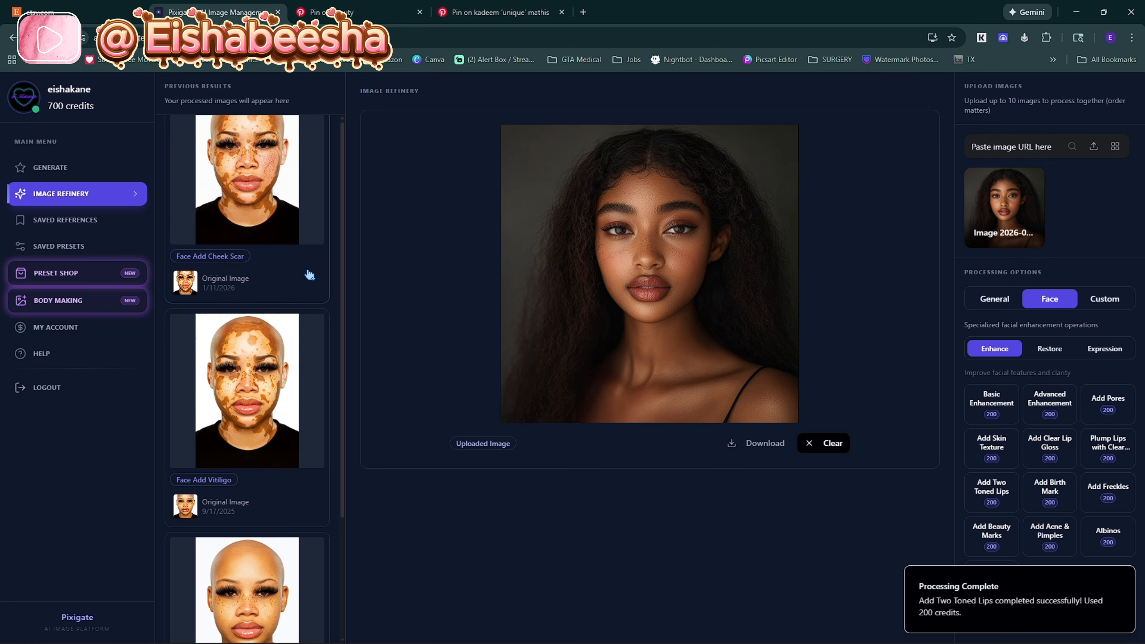
left_click(306, 270)
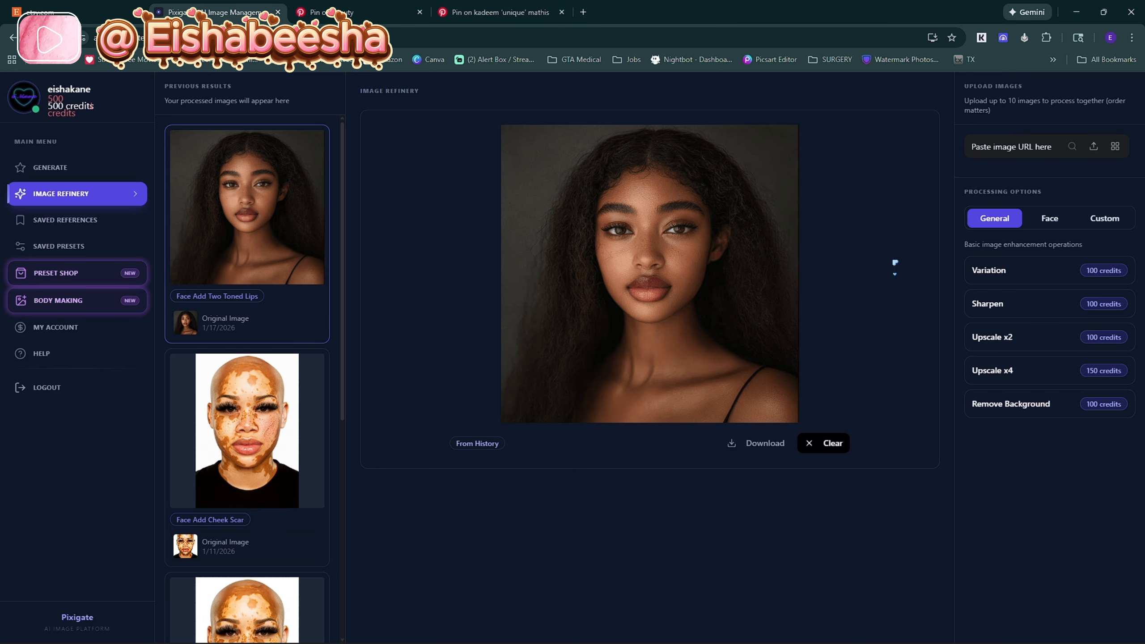
left_click(1050, 219)
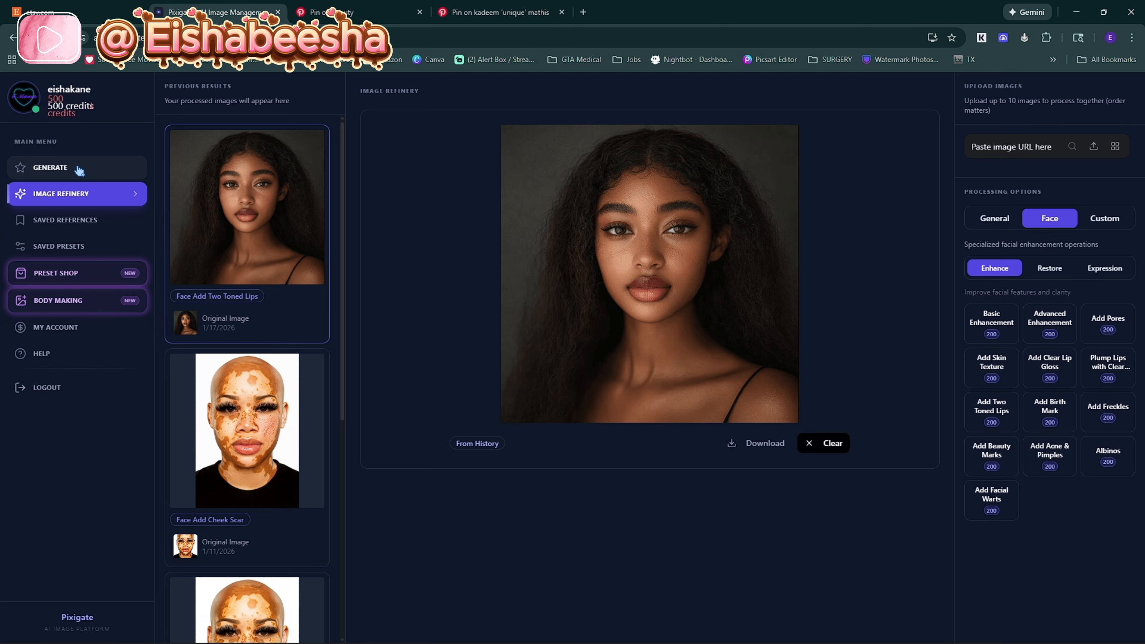
Step: Review the credit packs and the Hobbyist, Enthusiast and Professional subscription plans on the account page
left_click(77, 339)
scroll(549, 376, "down", 8)
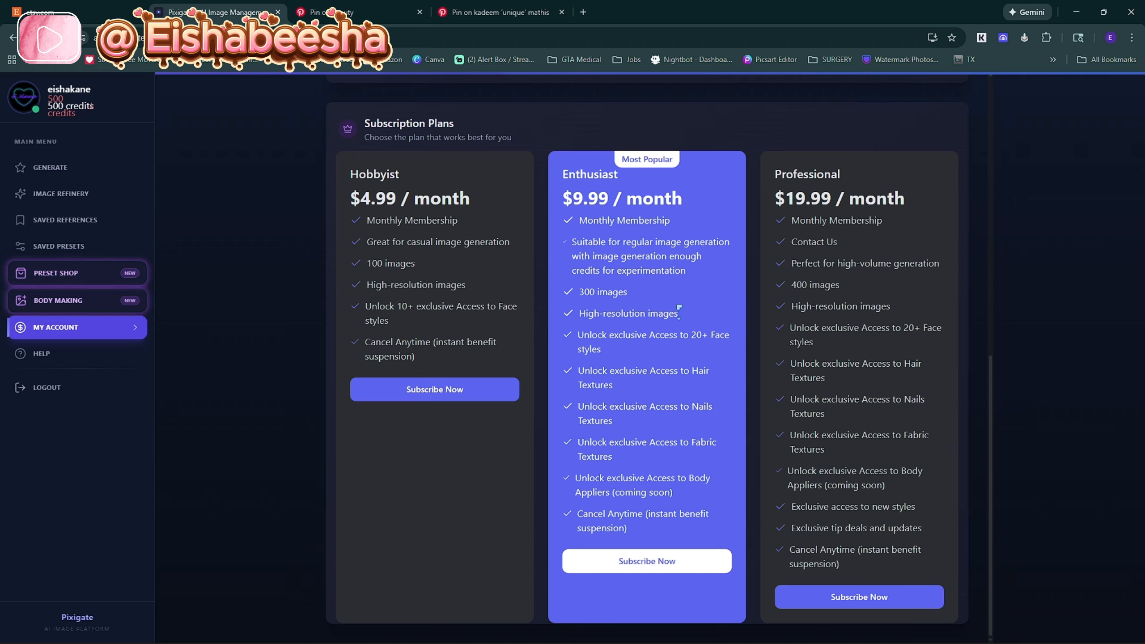
scroll(566, 446, "up", 7)
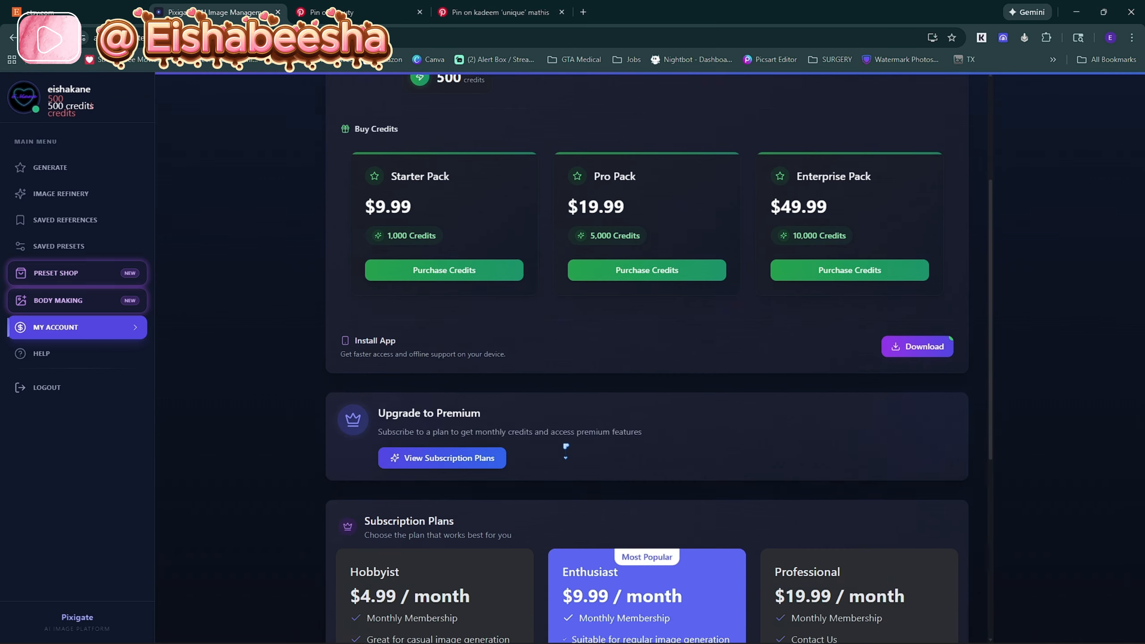
scroll(565, 446, "up", 3)
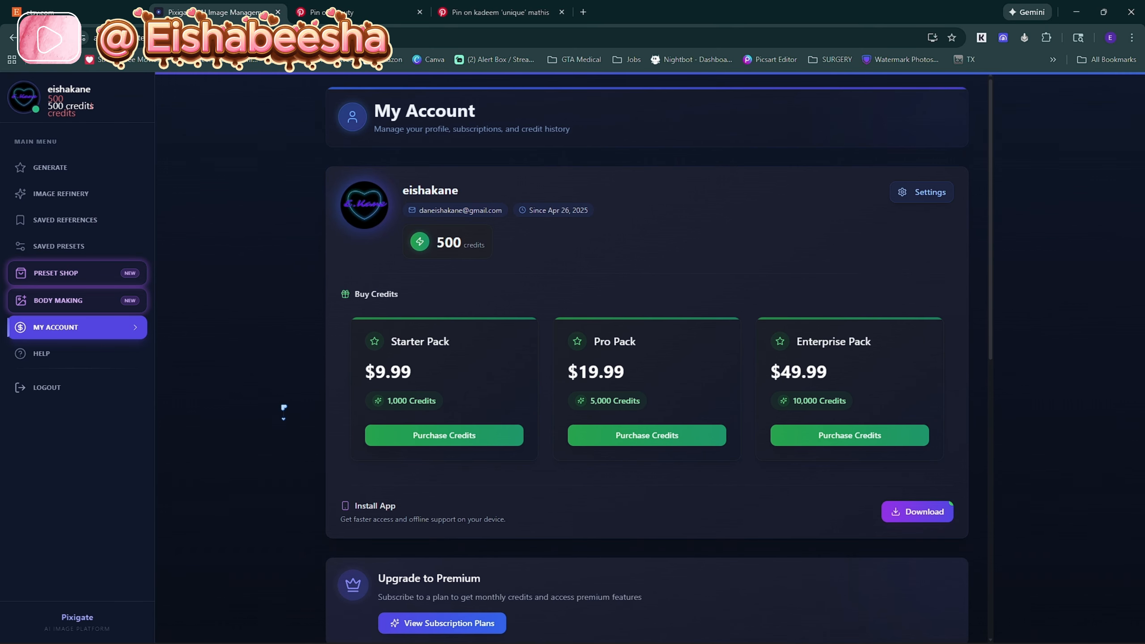